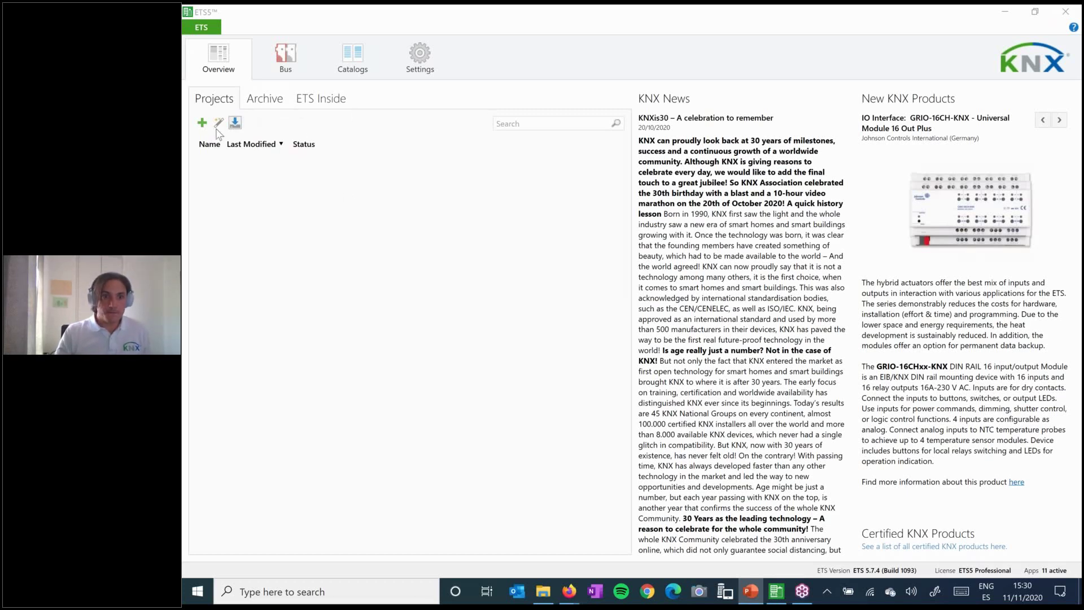
- Create the project 'KNX Secure Testbench' with IP backbone, TP line 1.1 and three-level group addresses
{"action": "left_click", "coordinate": [285, 180]}
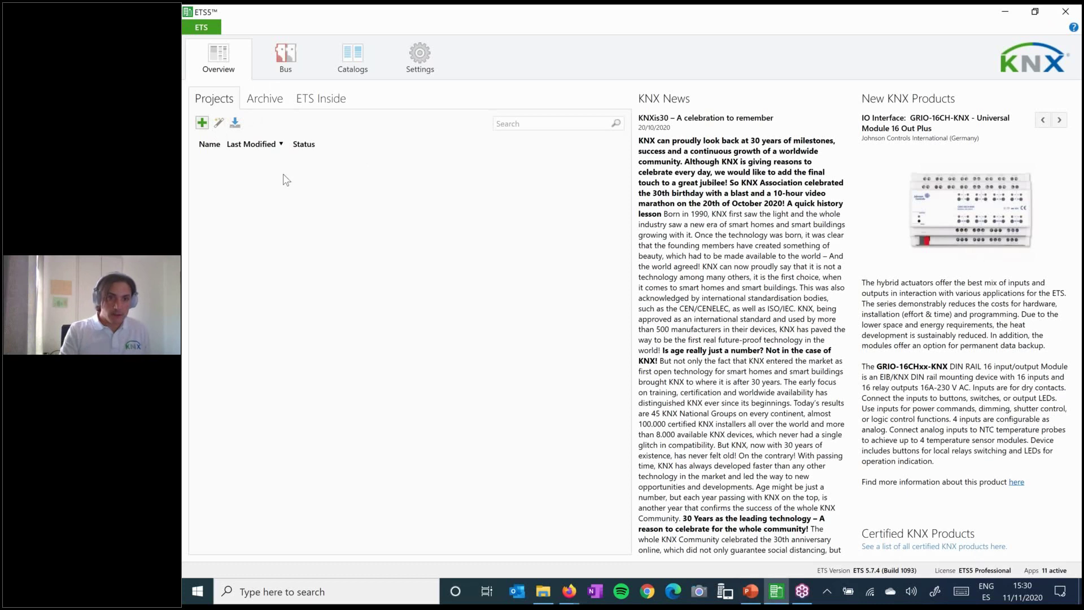
{"action": "key", "text": "Return"}
{"action": "type", "text": "KNX Secure "}
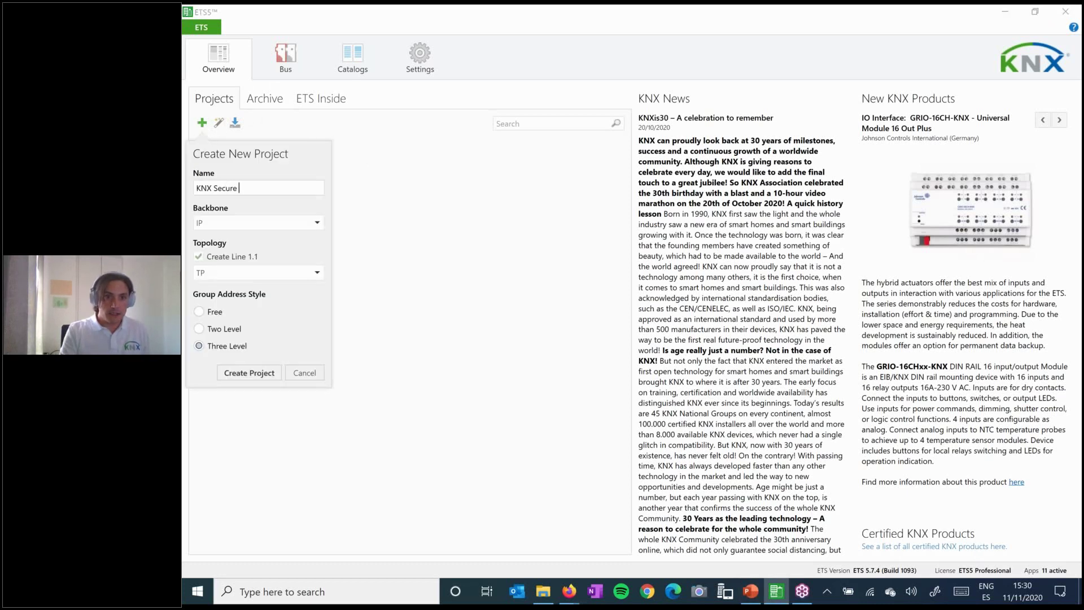
{"action": "type", "text": "Testbench"}
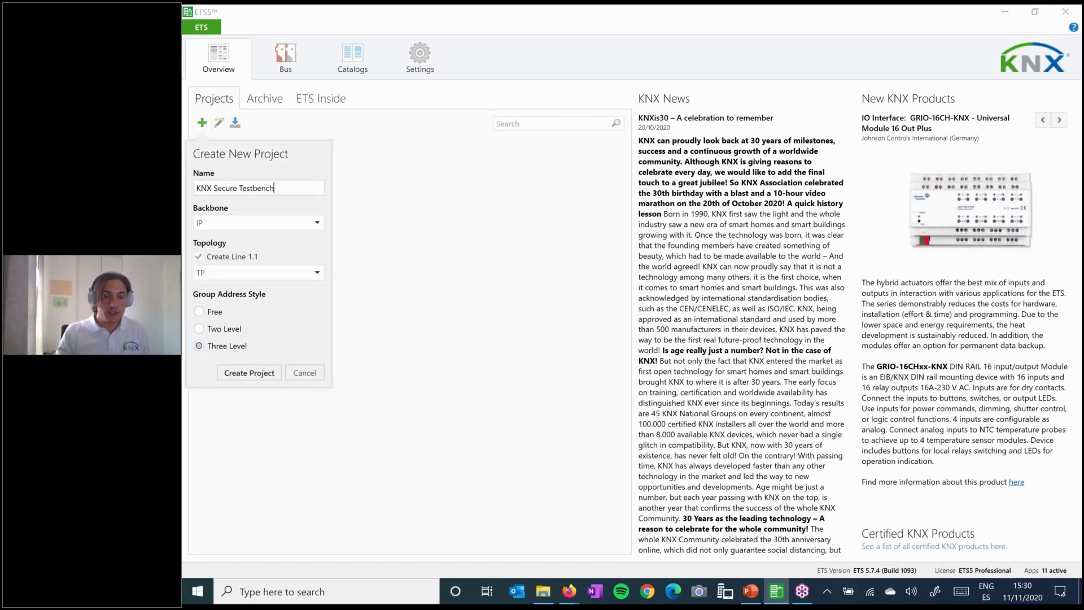
{"action": "left_click", "coordinate": [253, 377]}
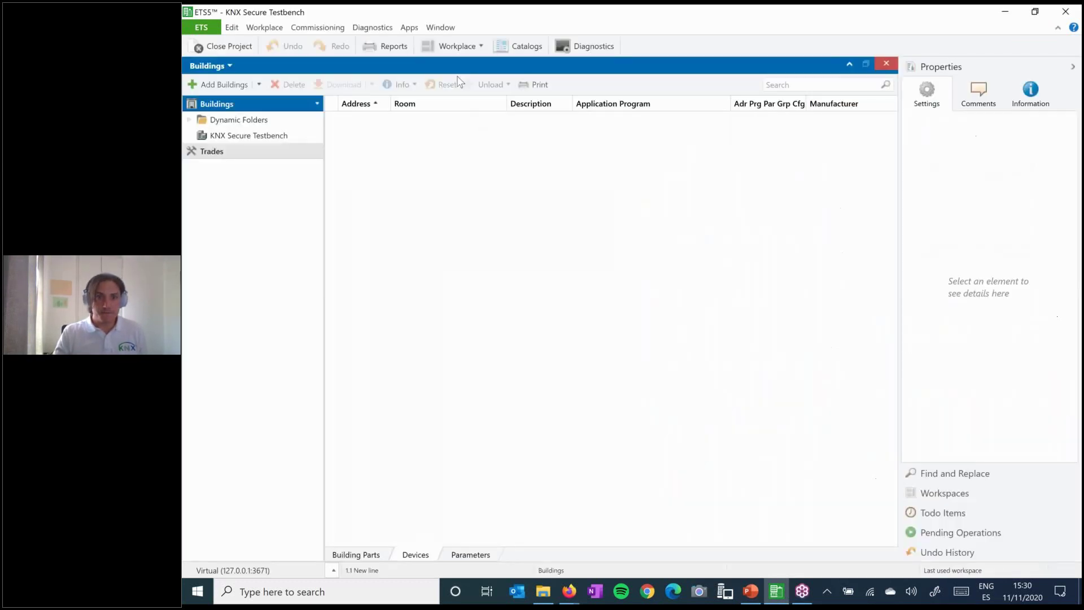
- Return to the Overview start page and check the installed ETS version in the status bar
{"action": "left_click", "coordinate": [198, 33]}
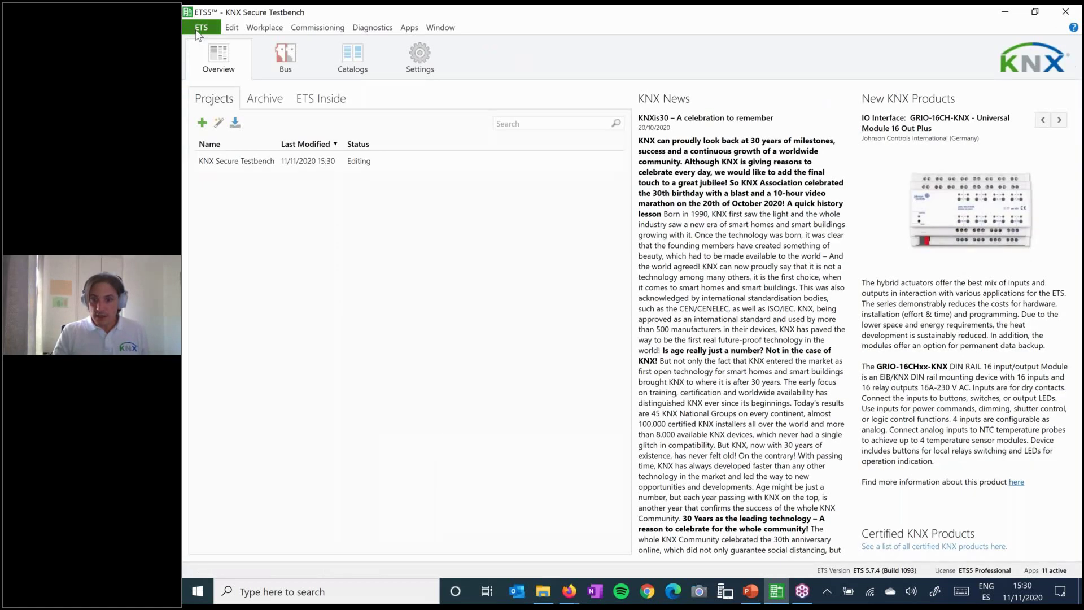
{"action": "left_click", "coordinate": [856, 572]}
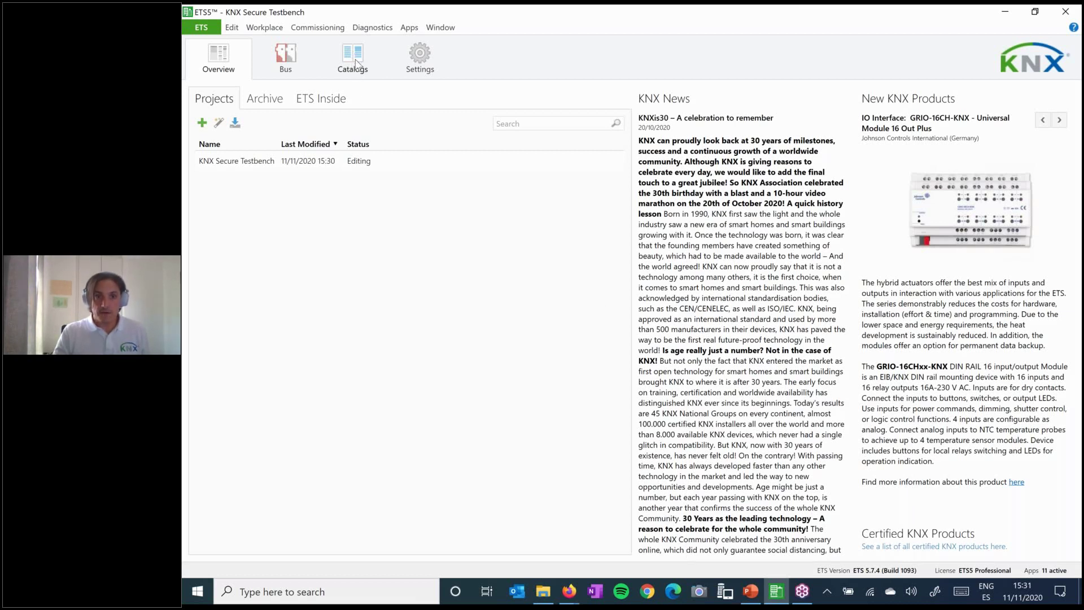
- In the product catalog, browse KNX Association > KNX Virtual v2.4 and view the 0201 - sPB device details
{"action": "left_click", "coordinate": [354, 59]}
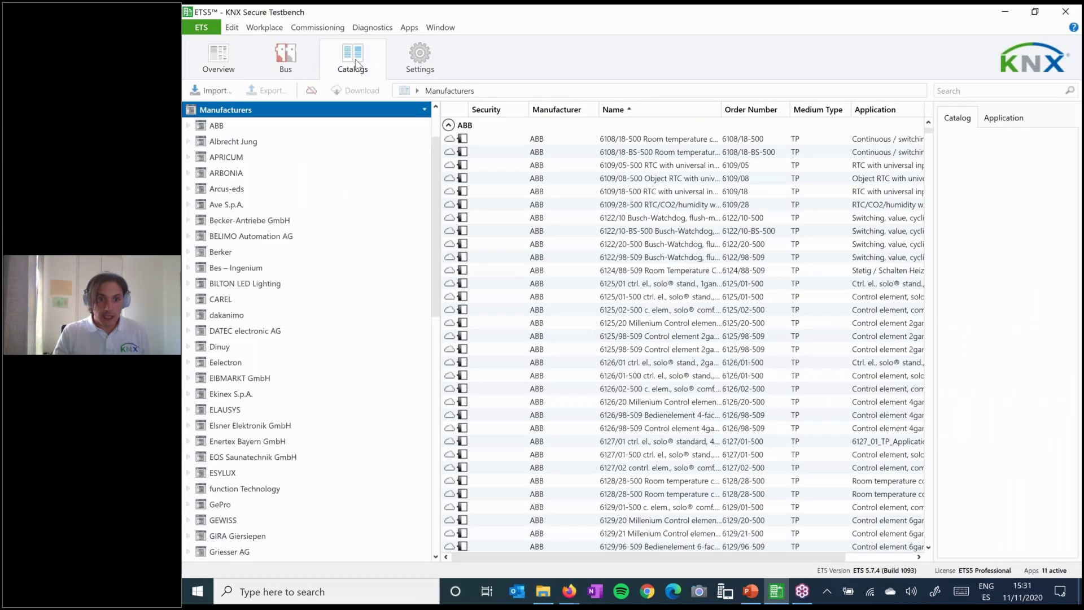
{"action": "scroll", "coordinate": [293, 347], "scroll_direction": "down", "scroll_amount": 9}
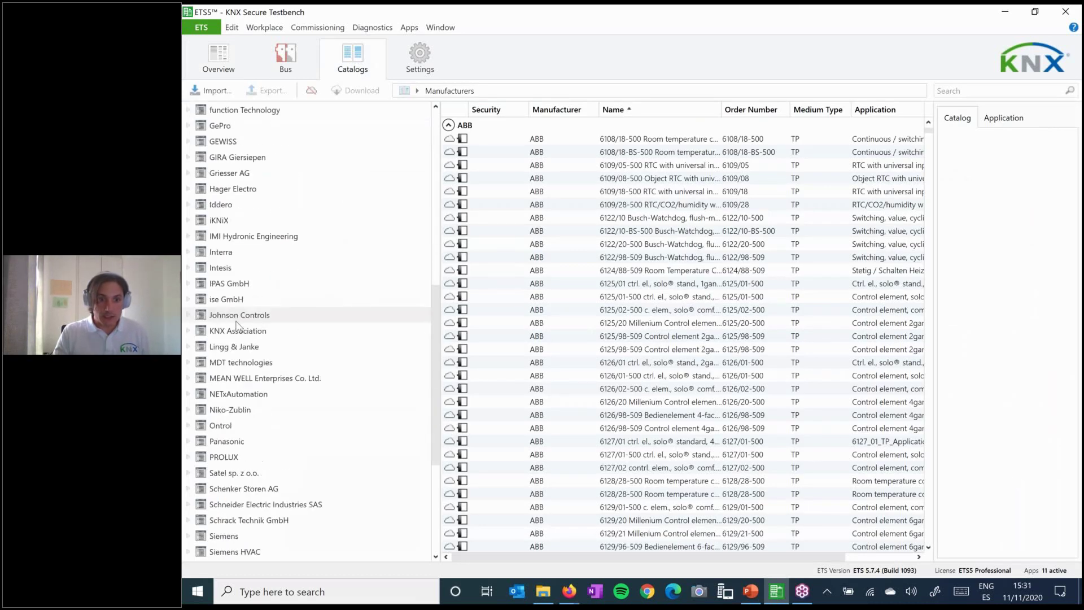
{"action": "scroll", "coordinate": [293, 347], "scroll_direction": "down", "scroll_amount": 4}
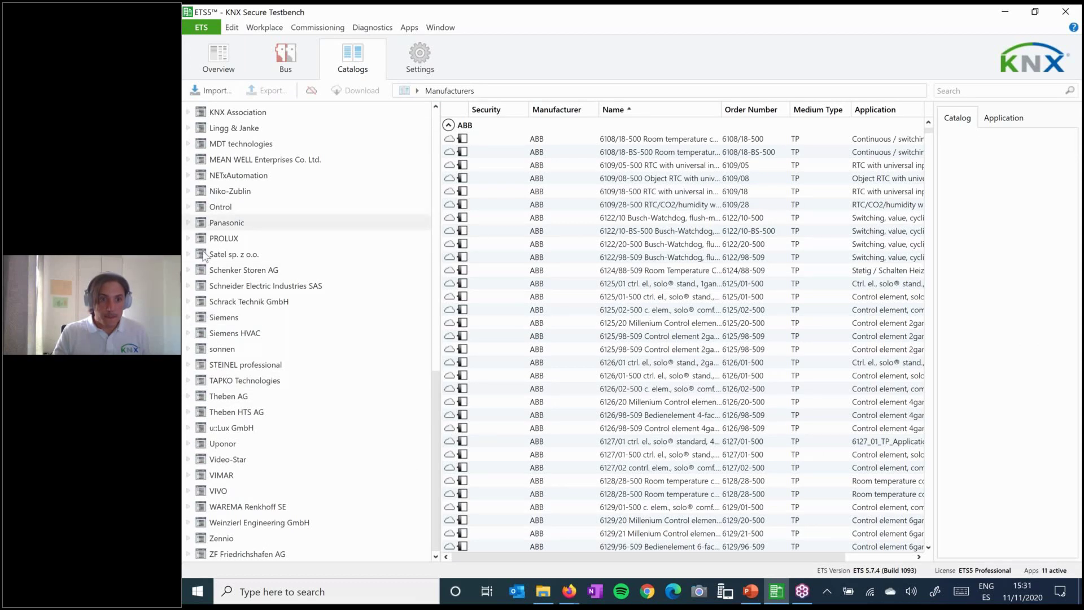
{"action": "scroll", "coordinate": [199, 356], "scroll_direction": "up", "scroll_amount": 2}
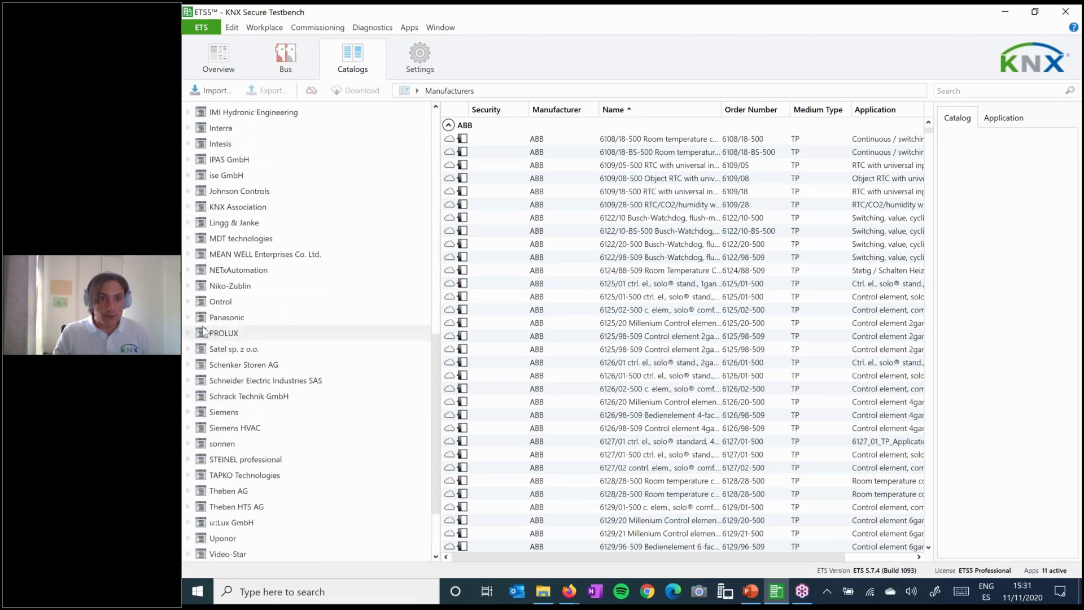
{"action": "scroll", "coordinate": [203, 330], "scroll_direction": "up", "scroll_amount": 3}
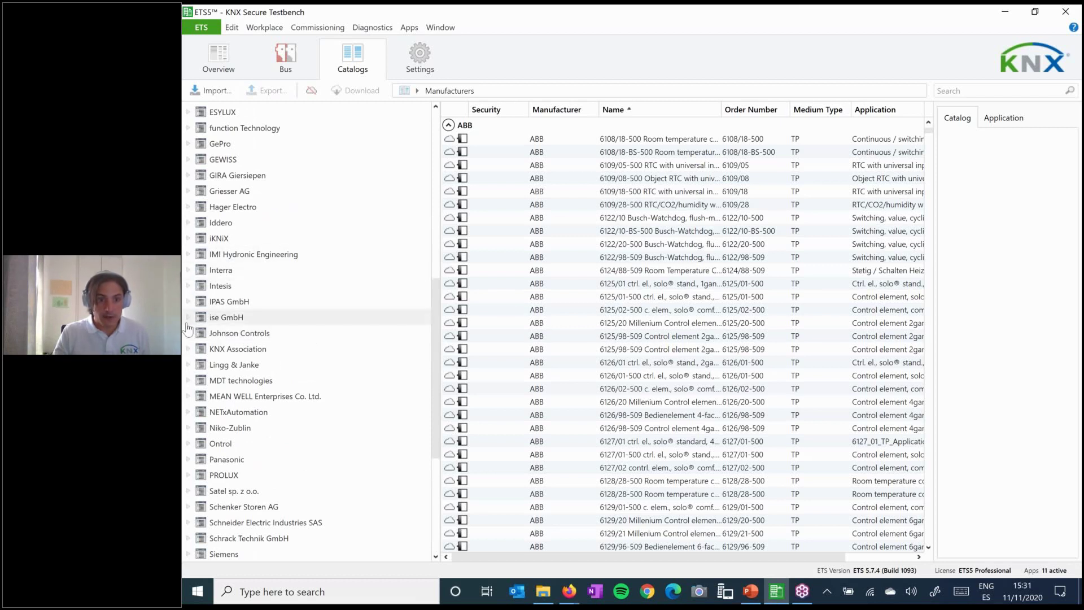
{"action": "left_click", "coordinate": [189, 348]}
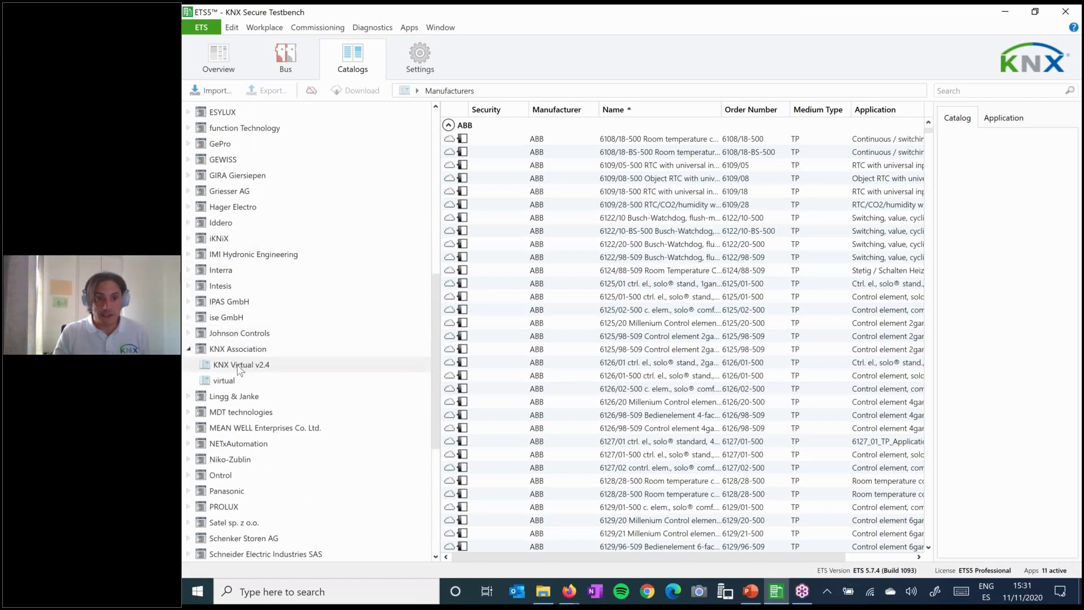
{"action": "left_click", "coordinate": [238, 366]}
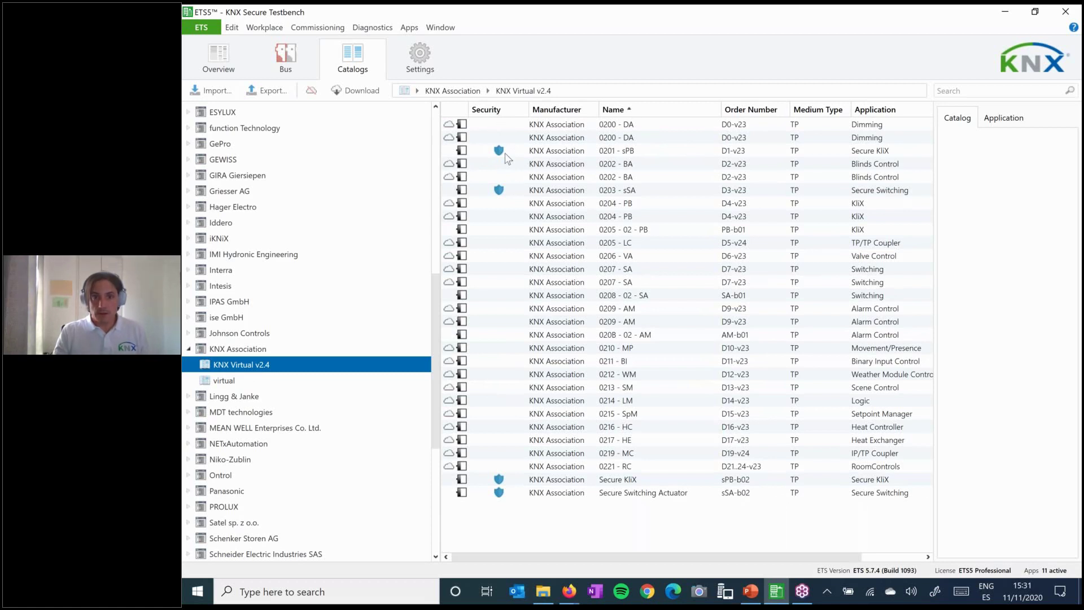
{"action": "left_click", "coordinate": [505, 153]}
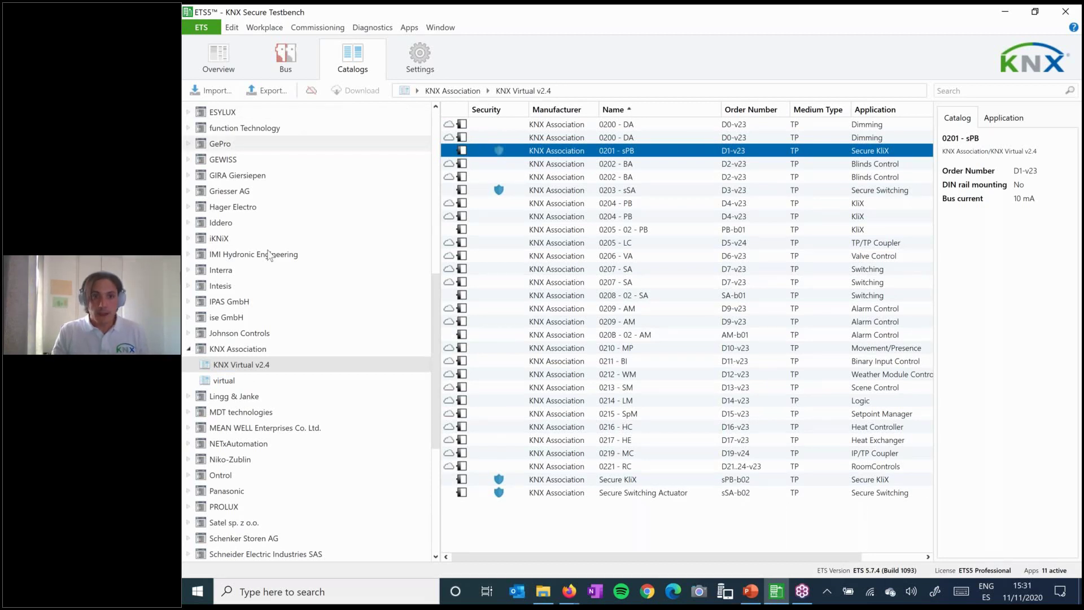
{"action": "scroll", "coordinate": [333, 280], "scroll_direction": "up", "scroll_amount": 5}
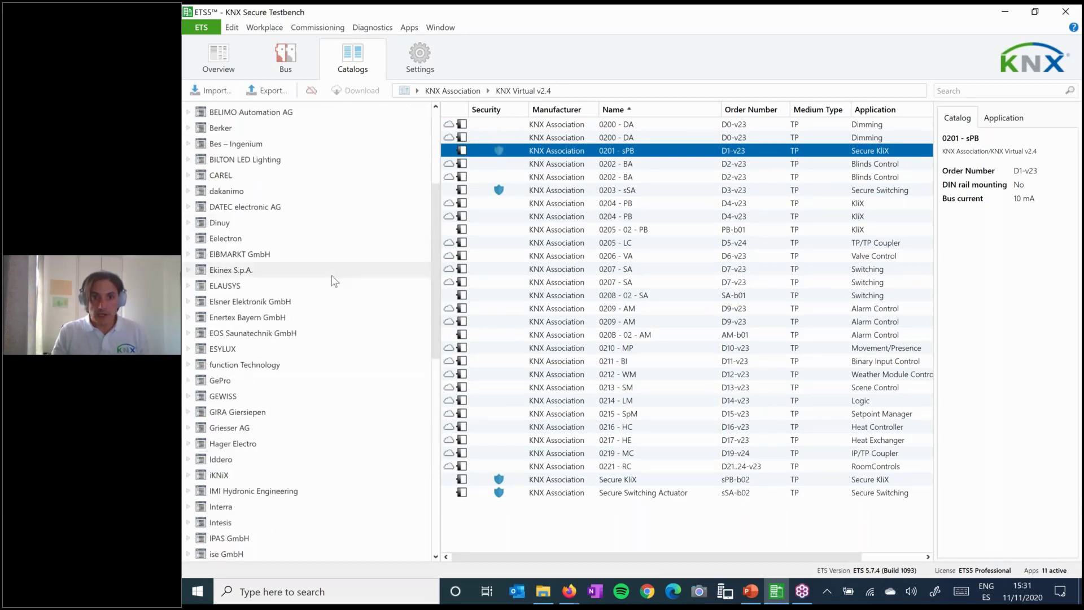
{"action": "scroll", "coordinate": [333, 280], "scroll_direction": "up", "scroll_amount": 4}
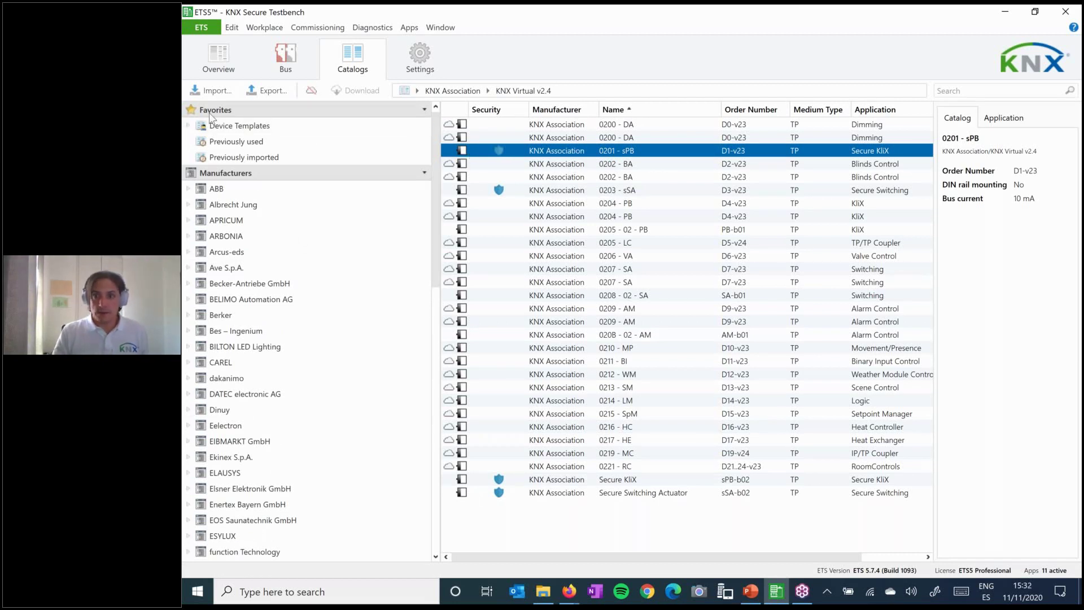
- Back in the project, switch to the Topology view and select line 1.1 New line
{"action": "left_click", "coordinate": [201, 27]}
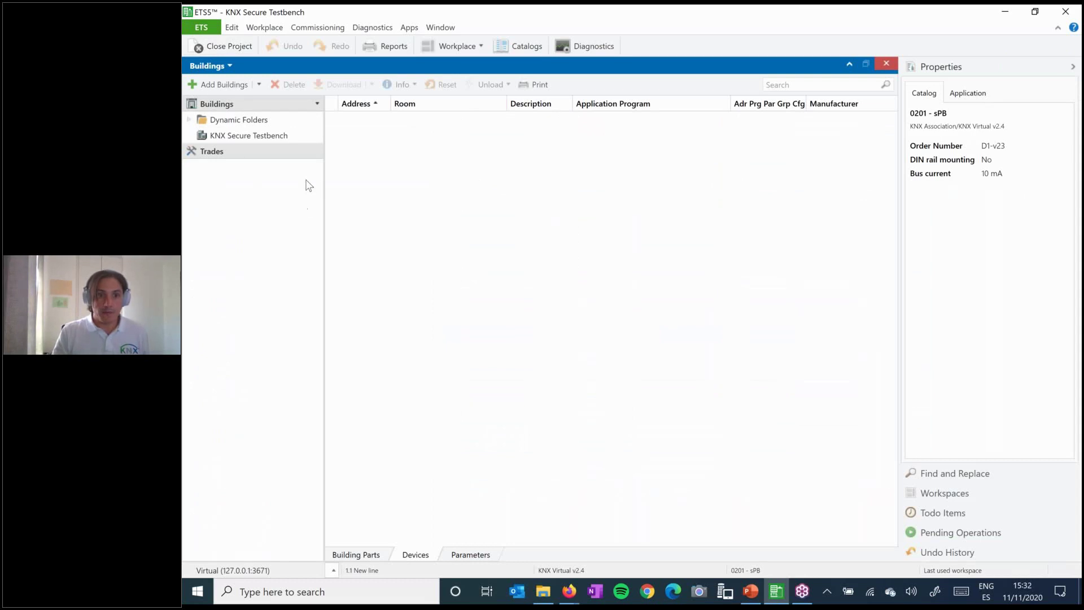
{"action": "left_click", "coordinate": [218, 66]}
{"action": "key", "text": "Escape"}
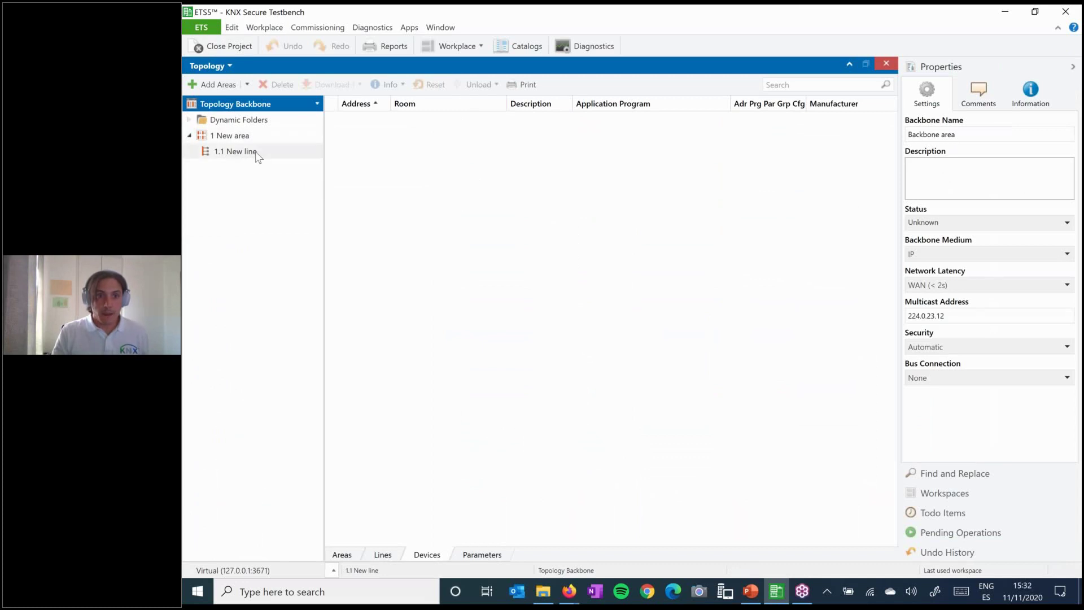
{"action": "left_click", "coordinate": [256, 152]}
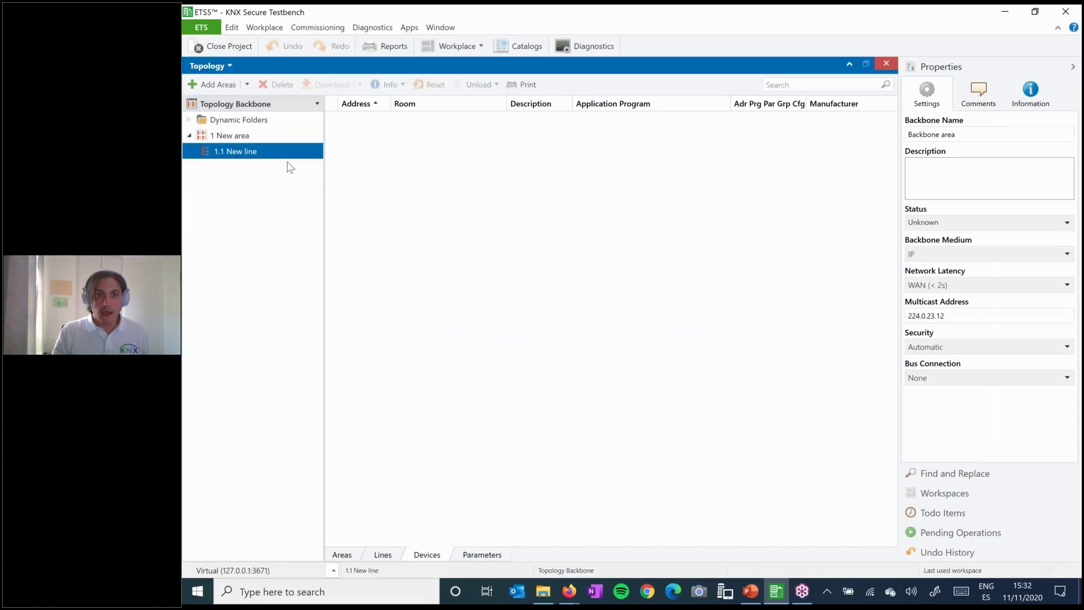
- Show the catalog beside the topology and select KNX Virtual v2.4's 0201 - sPB device
{"action": "left_click", "coordinate": [521, 48]}
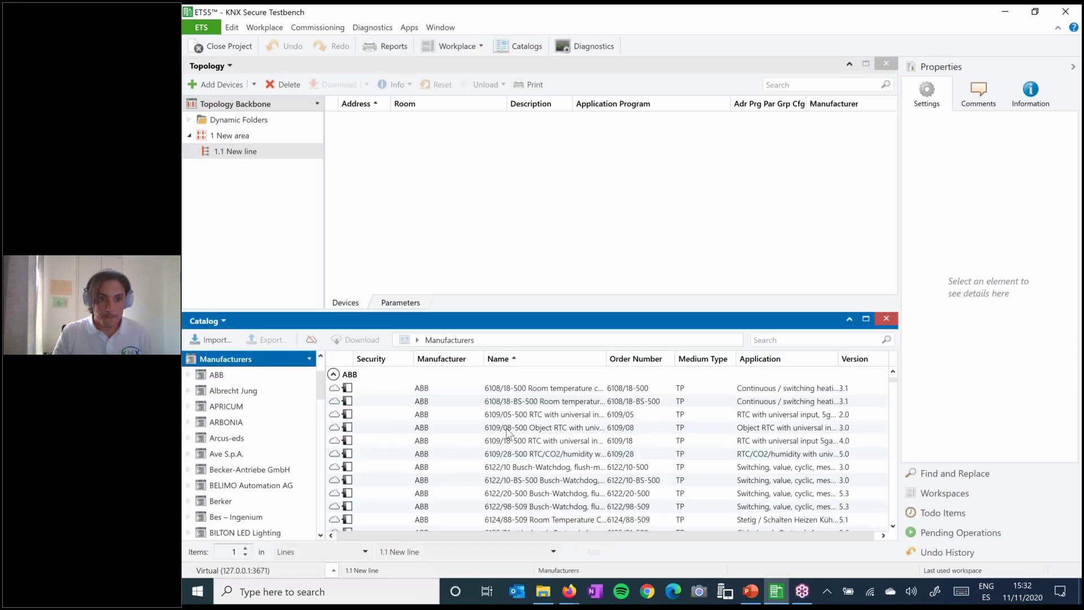
{"action": "scroll", "coordinate": [239, 452], "scroll_direction": "down", "scroll_amount": 15}
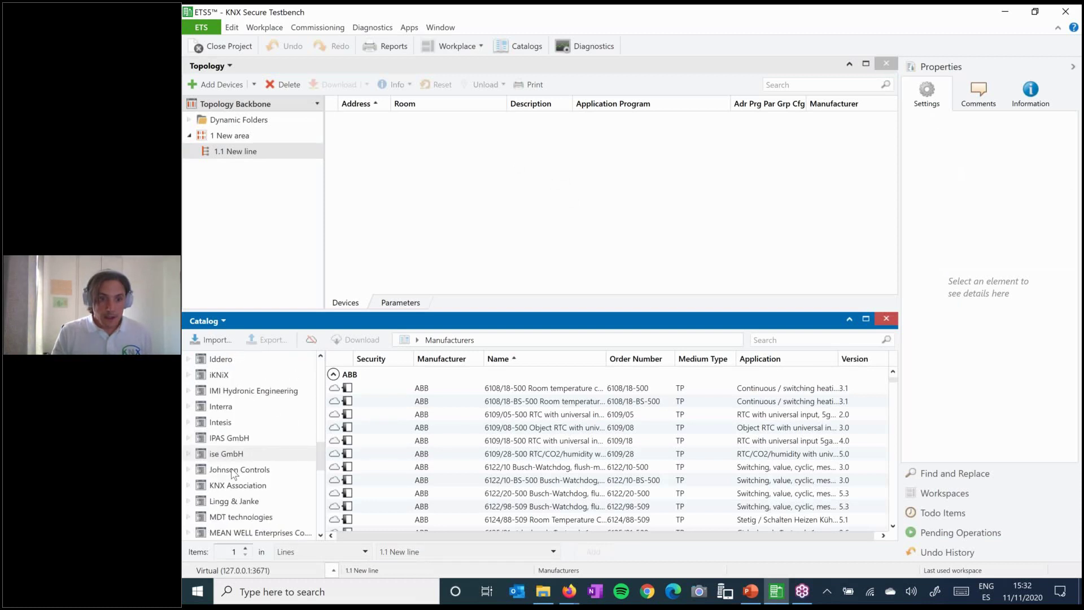
{"action": "left_click", "coordinate": [188, 485]}
{"action": "left_click", "coordinate": [250, 502]}
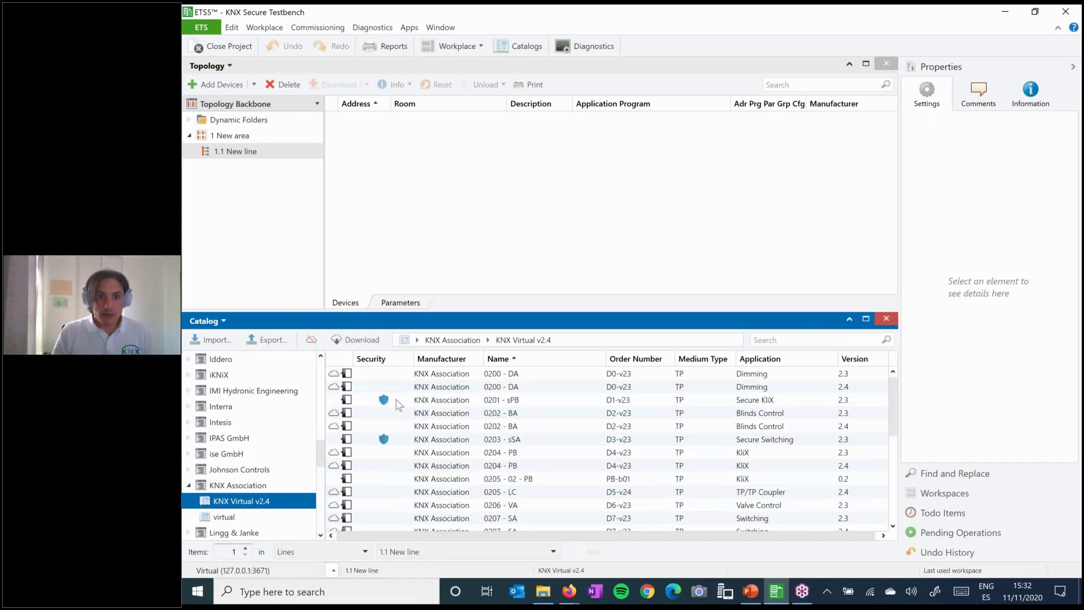
{"action": "left_click", "coordinate": [399, 402]}
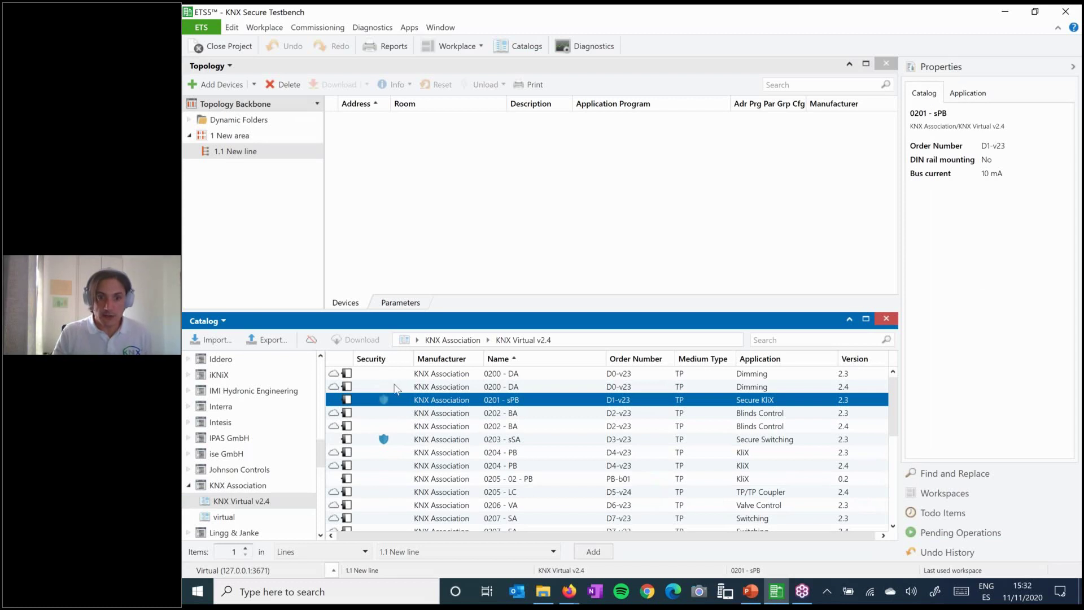
- Drag 0201 - sPB onto line 1.1 and enter and confirm a new project password
{"action": "left_click_drag", "start_coordinate": [411, 402], "coordinate": [242, 155]}
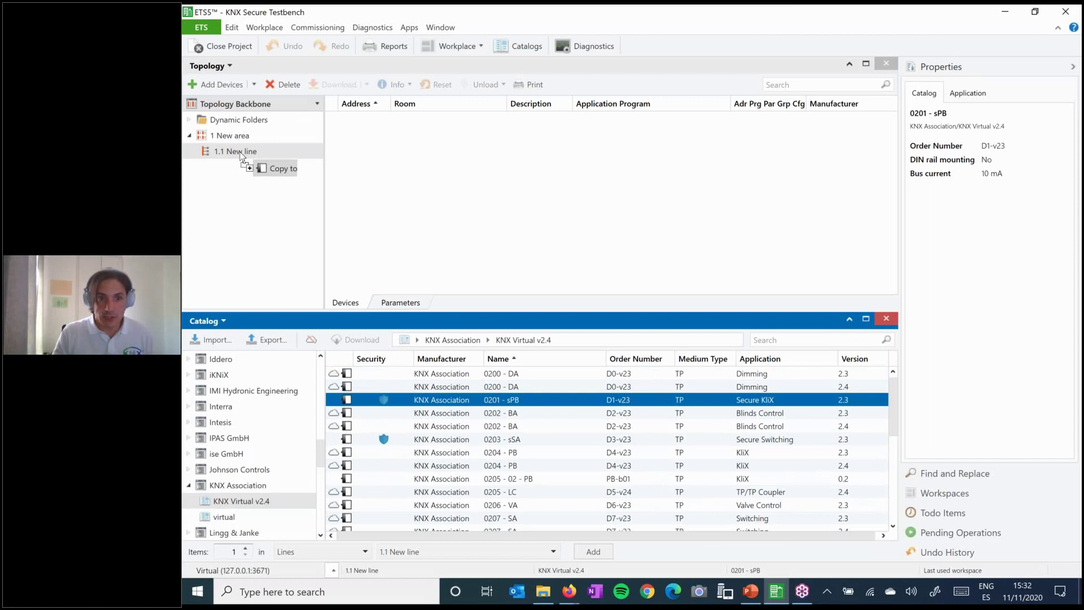
{"action": "left_click_drag", "start_coordinate": [242, 155], "coordinate": [242, 156]}
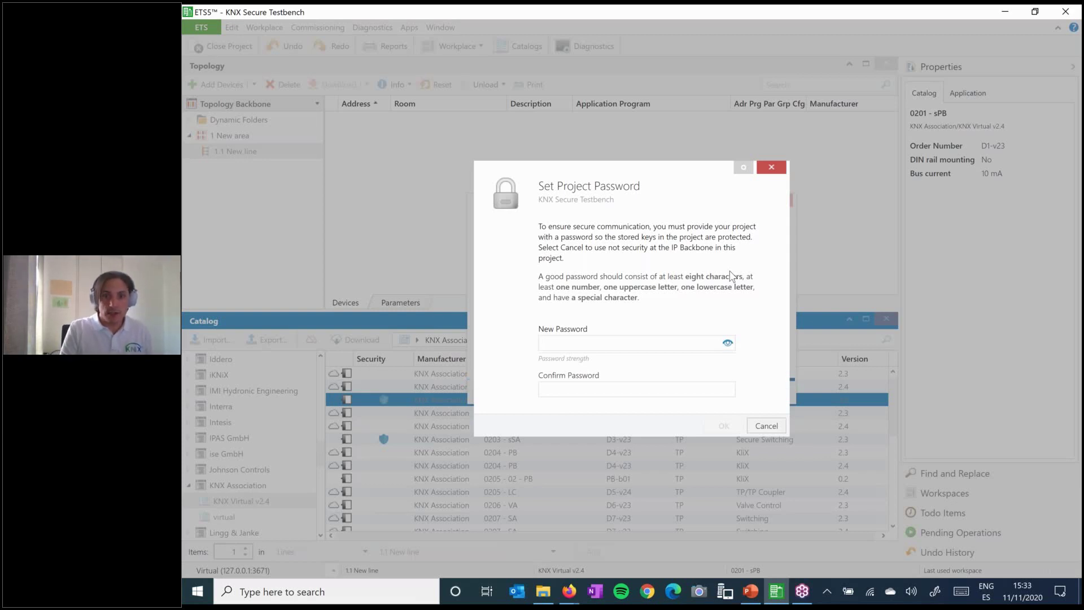
{"action": "type", "text": "KNX2020"}
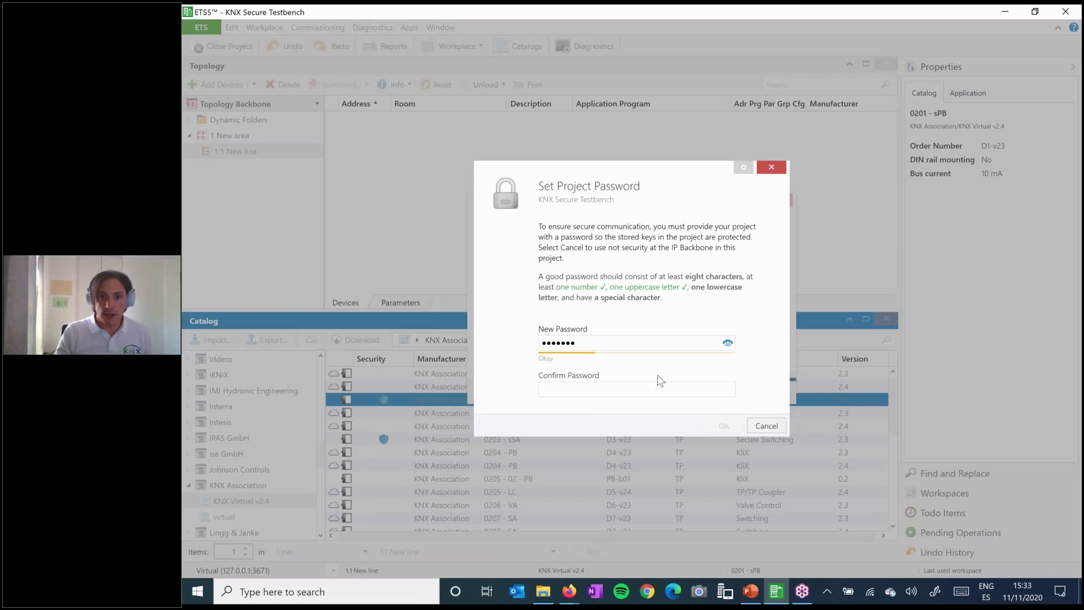
{"action": "left_click", "coordinate": [648, 388]}
{"action": "type", "text": "KNX2020"}
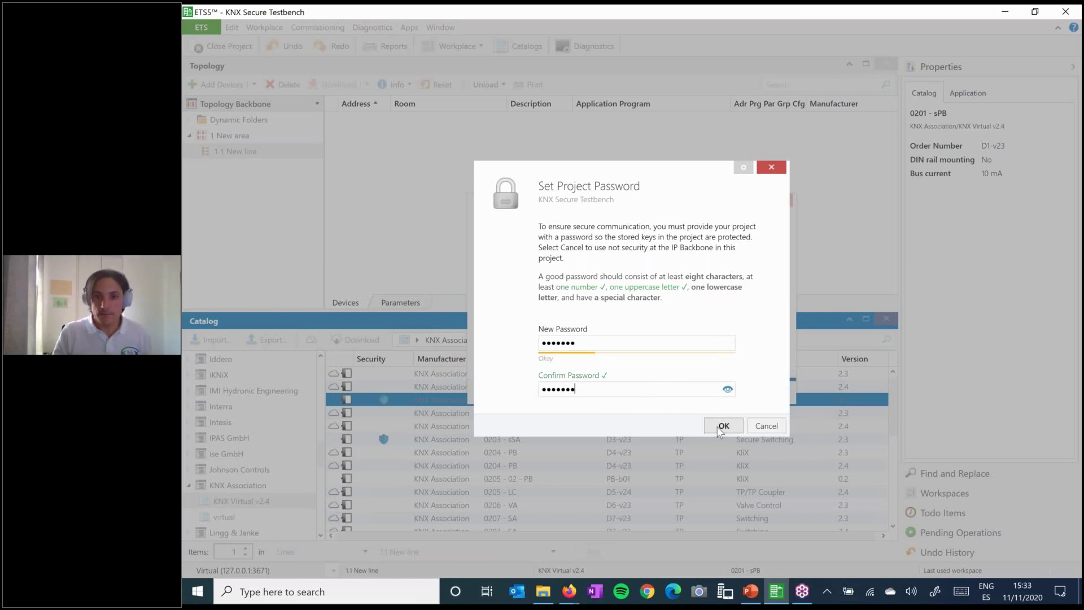
- Confirm the project password and dismiss the webcam notification, leaving the device certificate prompt open
{"action": "left_click", "coordinate": [717, 426]}
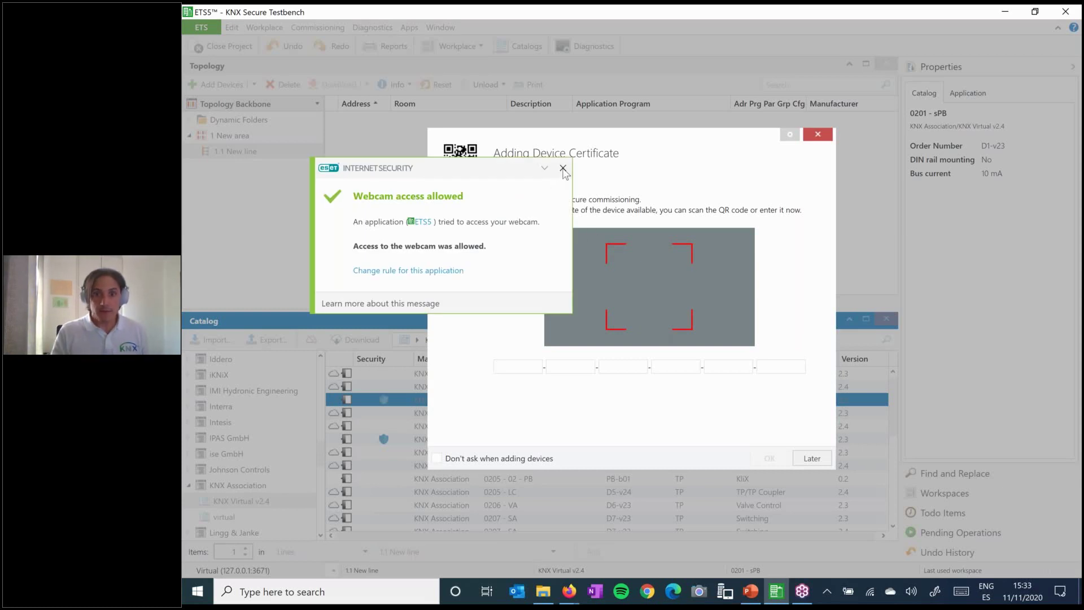
{"action": "left_click", "coordinate": [563, 168]}
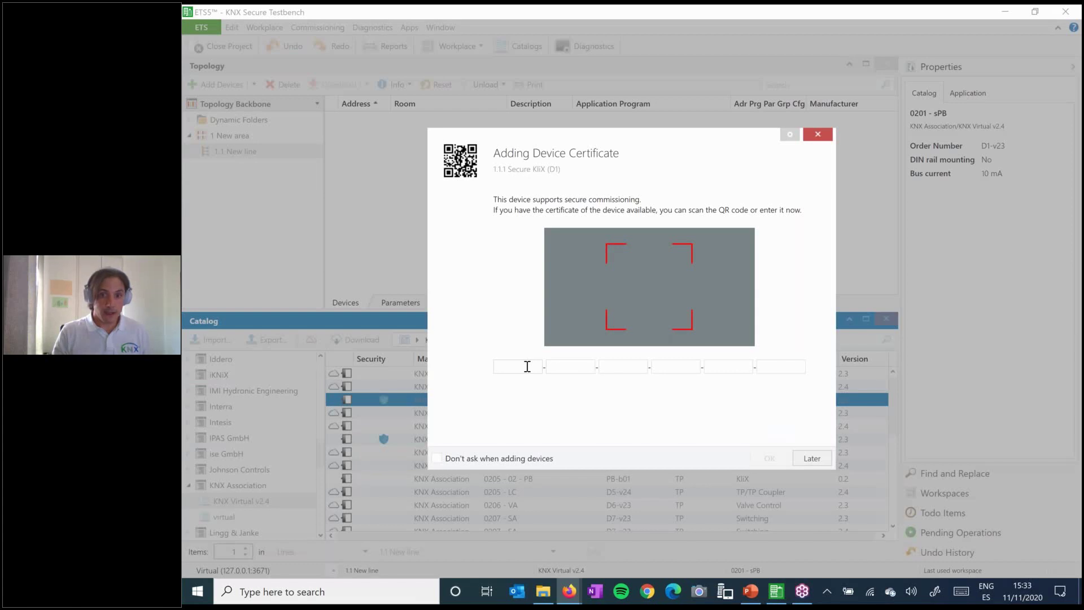
- Enter the Secure KliX device certificate code in capitals and accept it
{"action": "left_click", "coordinate": [527, 367]}
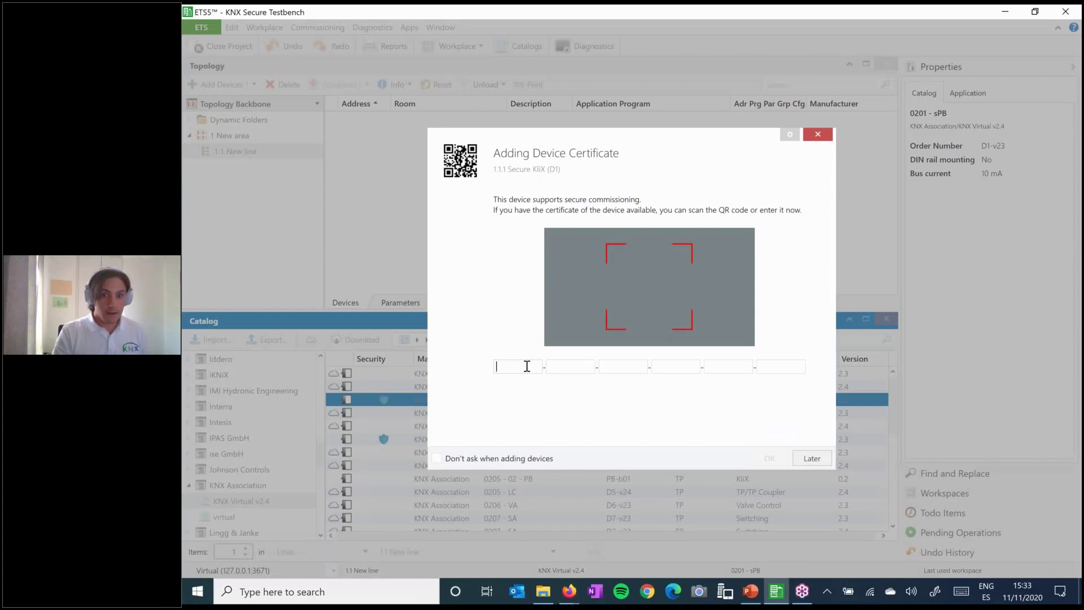
{"action": "type", "text": "A"}
{"action": "key", "text": "Caps_Lock"}
{"action": "type", "text": "AD5"}
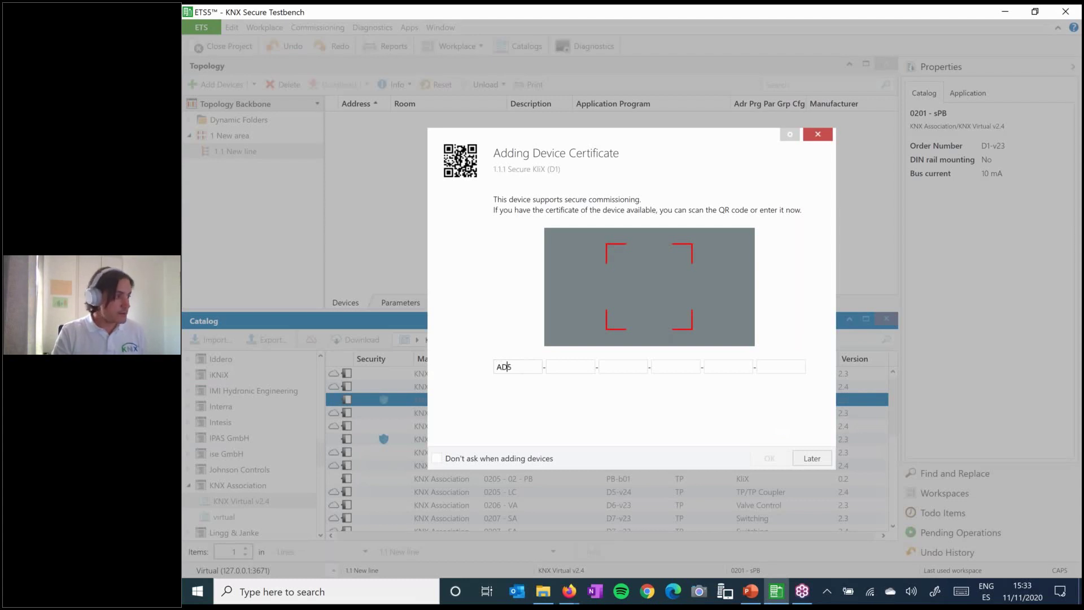
{"action": "type", "text": "AAA"}
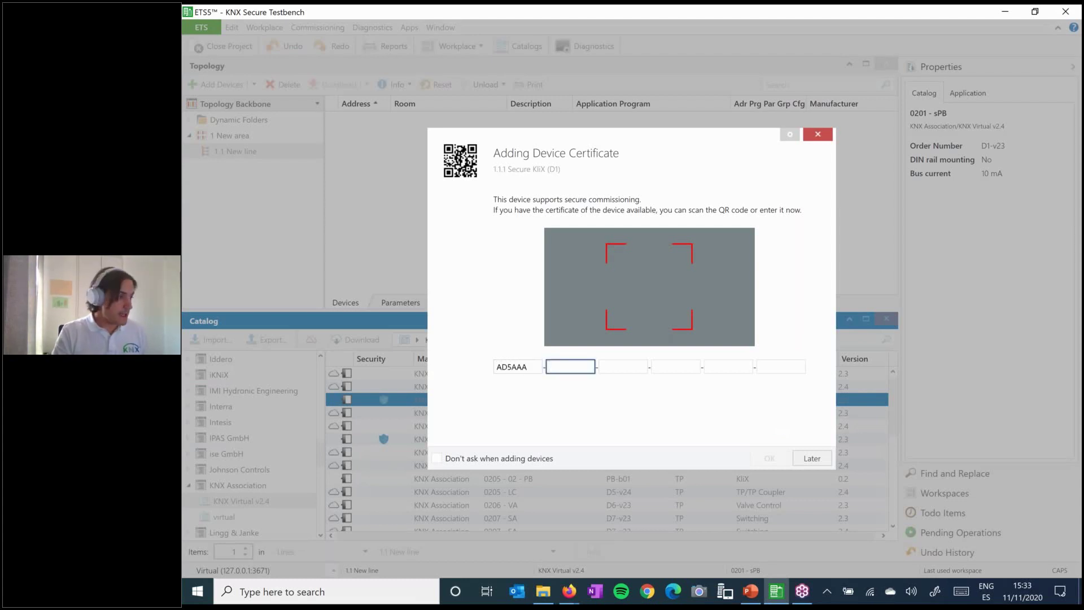
{"action": "type", "text": "B"}
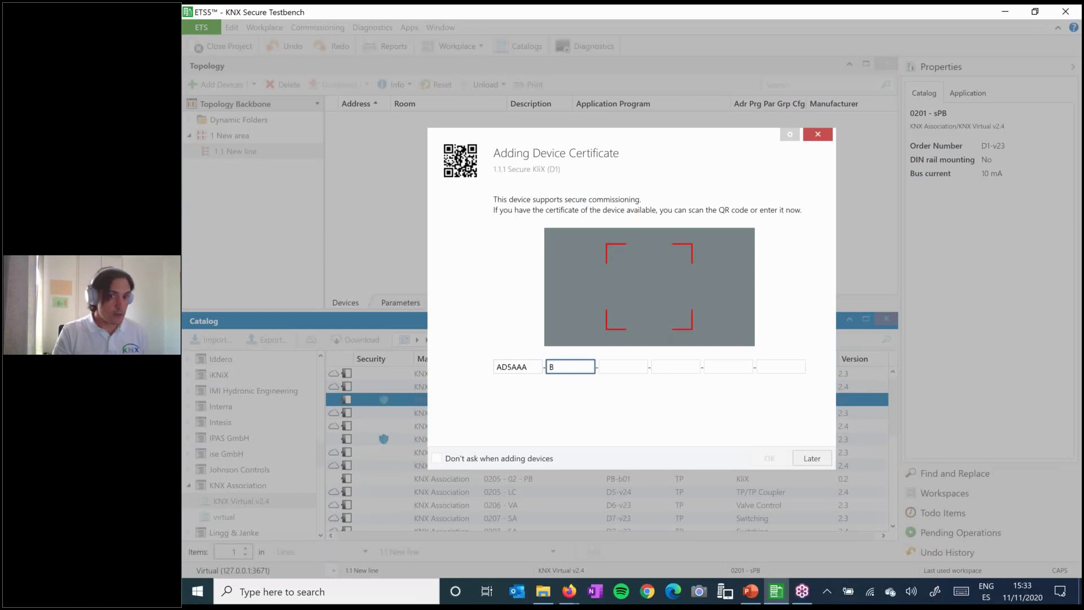
{"action": "type", "text": "DAGVB"}
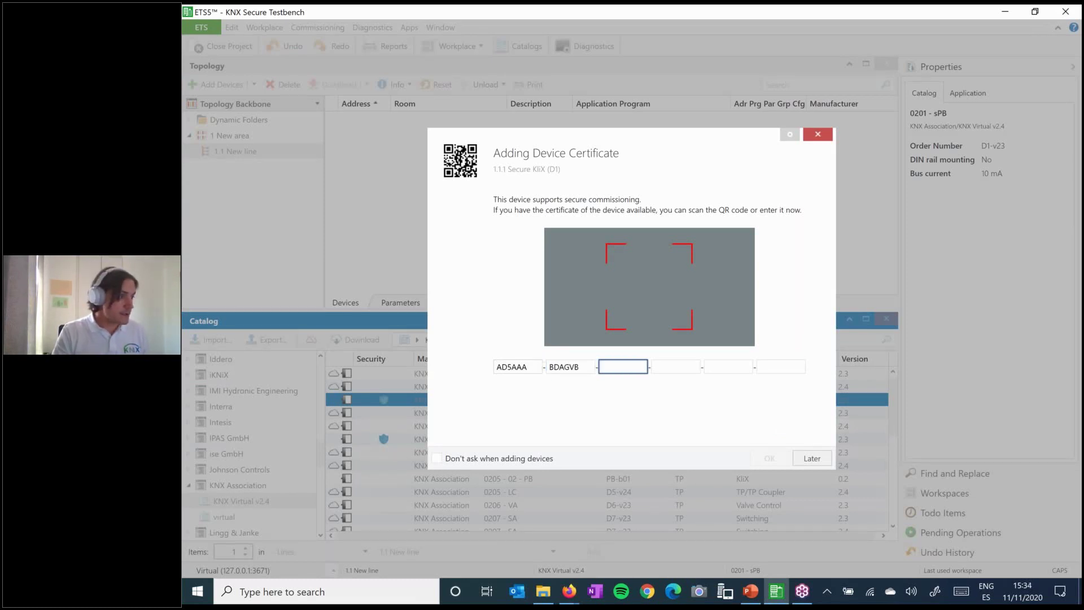
{"action": "type", "text": "DKQRVI"}
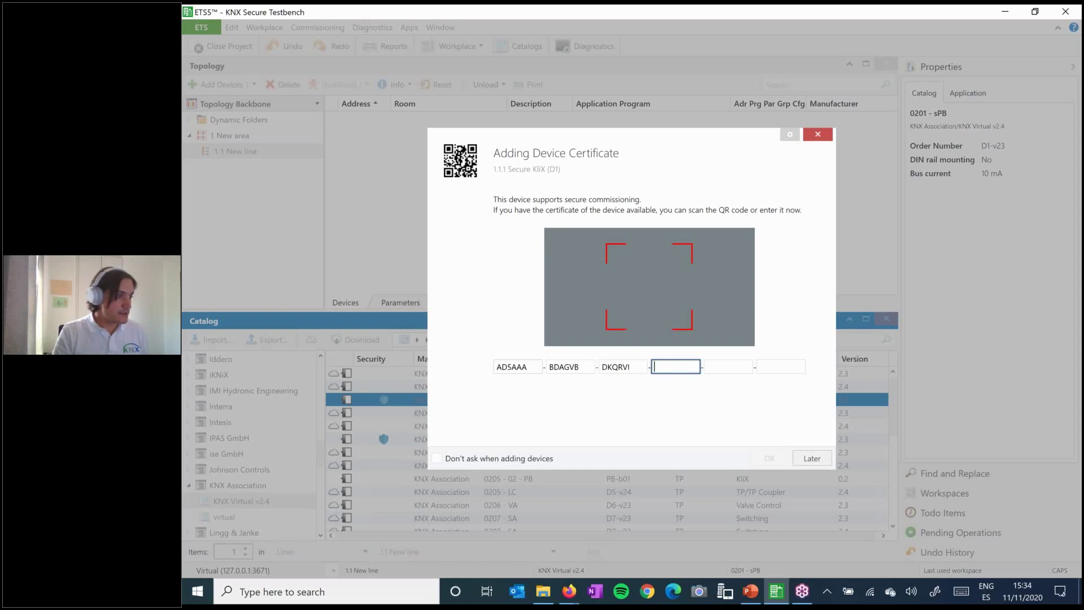
{"action": "type", "text": "I2UENK"}
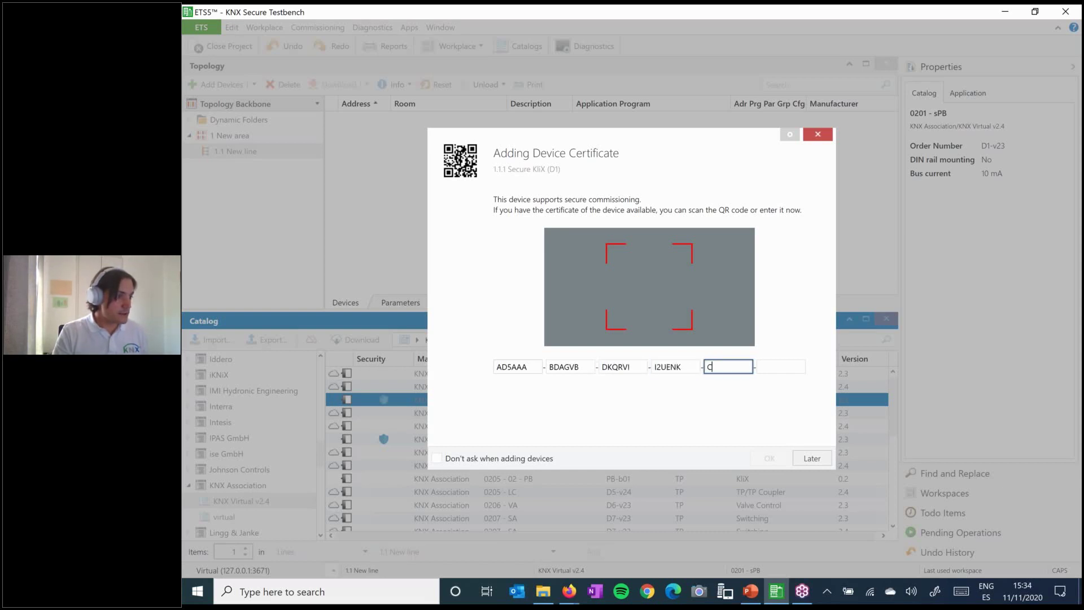
{"action": "type", "text": "CGVBDK"}
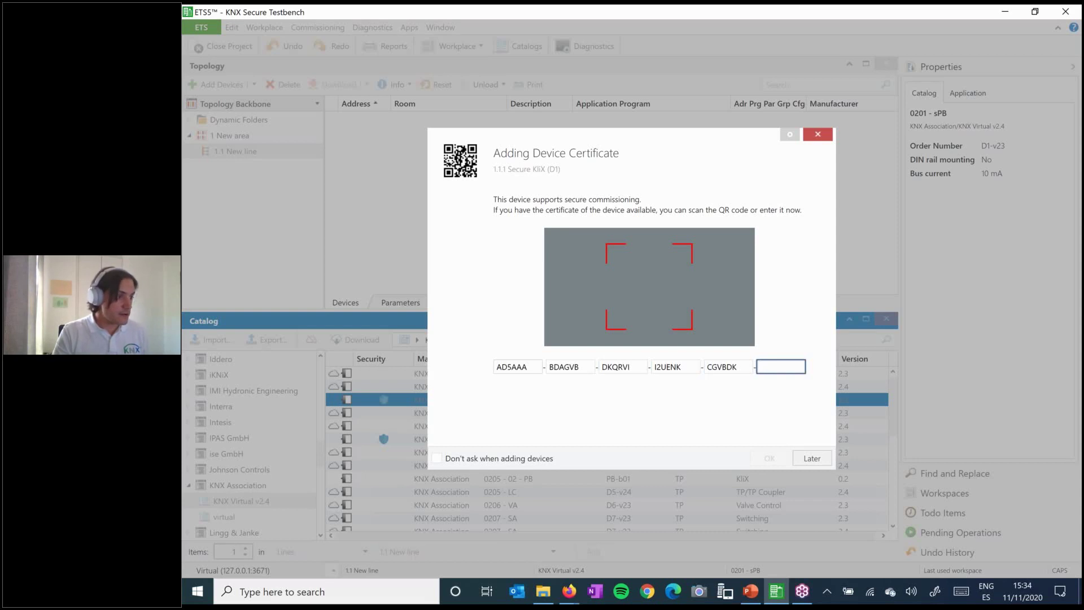
{"action": "type", "text": "QRVIIY"}
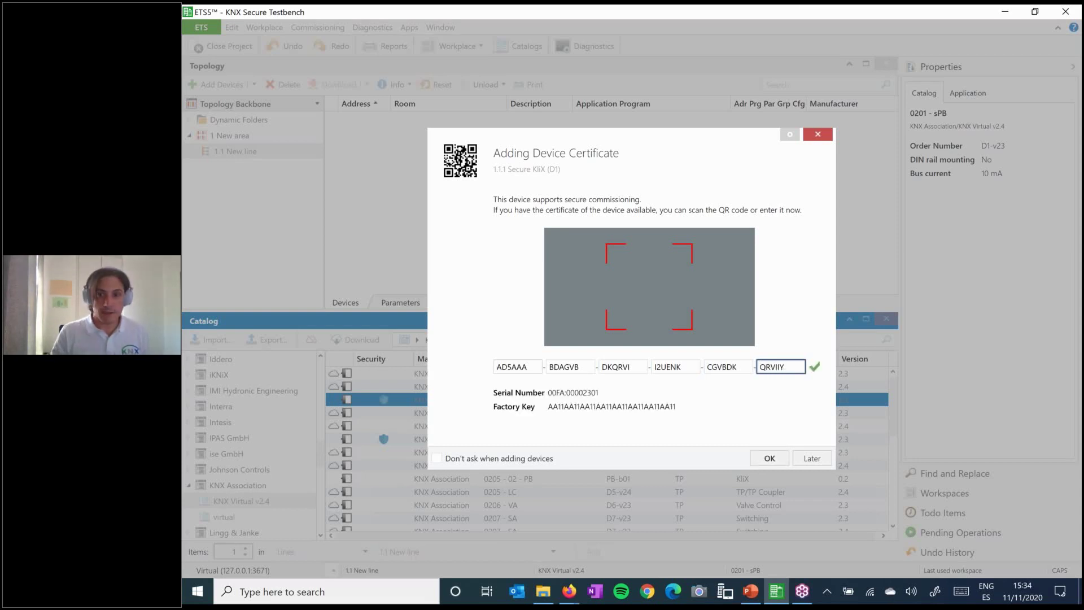
{"action": "left_click", "coordinate": [770, 458]}
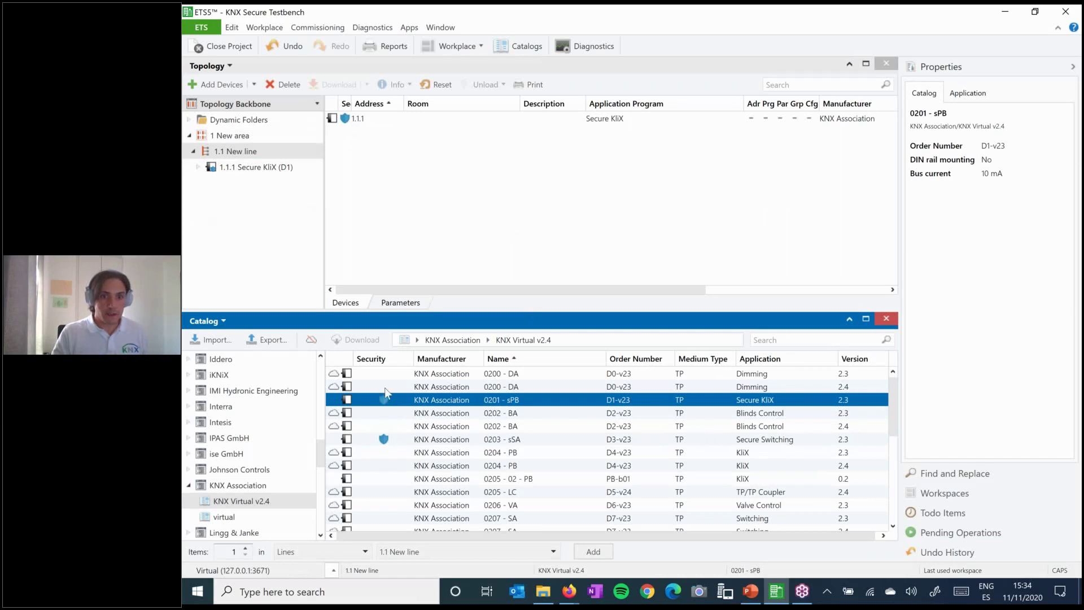
- Drag the 0203 - sSA Secure Switching Actuator from the catalog onto 1.1 New line
{"action": "left_click", "coordinate": [402, 441]}
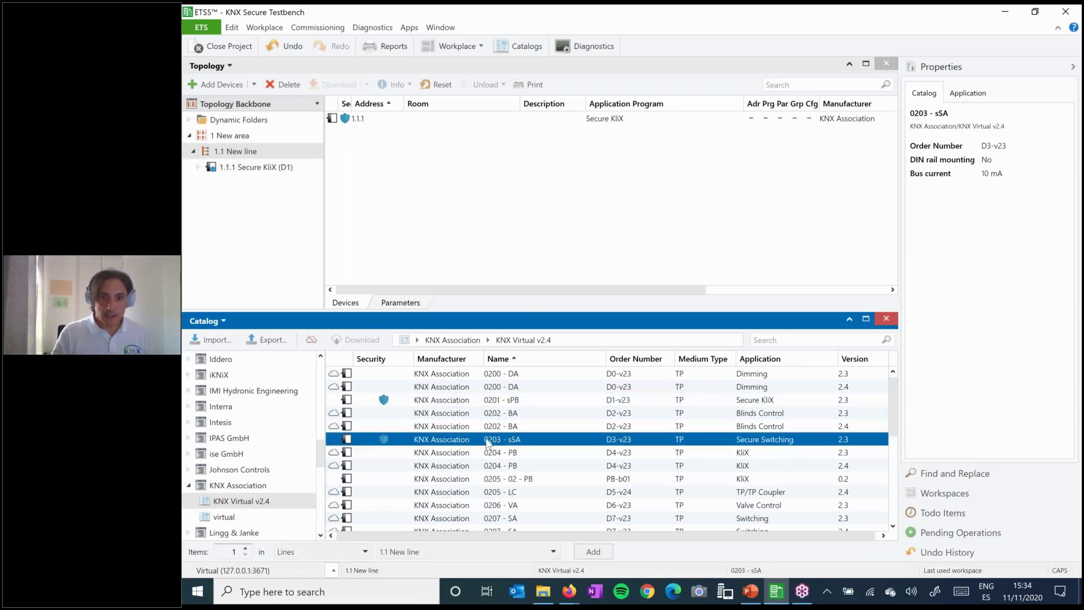
{"action": "left_click_drag", "start_coordinate": [487, 443], "coordinate": [255, 158]}
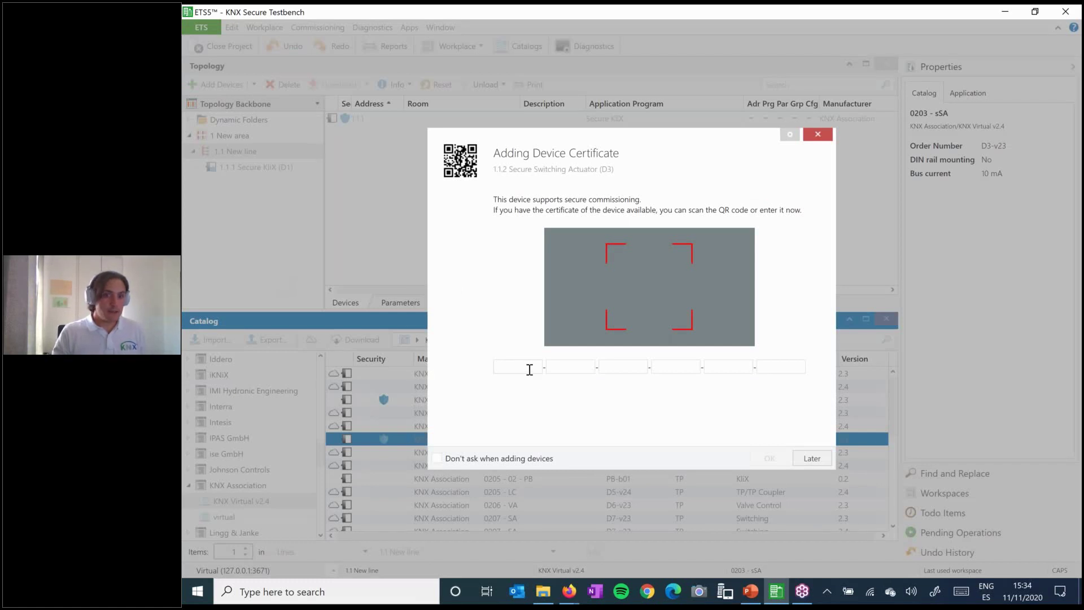
- Enter the switching actuator's six-block device certificate code and accept it
{"action": "left_click", "coordinate": [530, 370]}
{"action": "type", "text": "AD"}
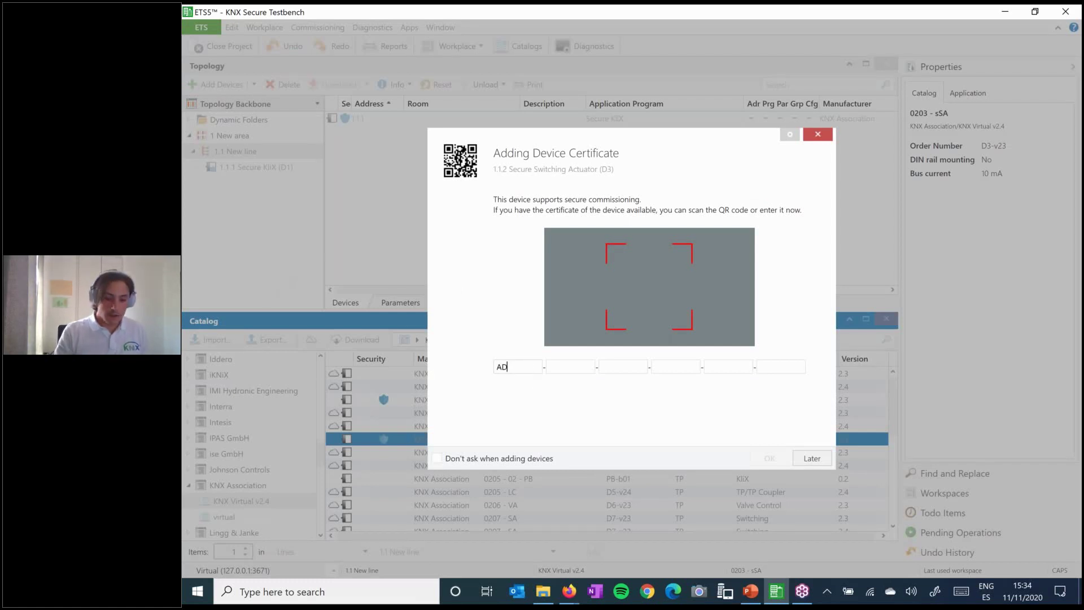
{"action": "type", "text": "5AAA-B"}
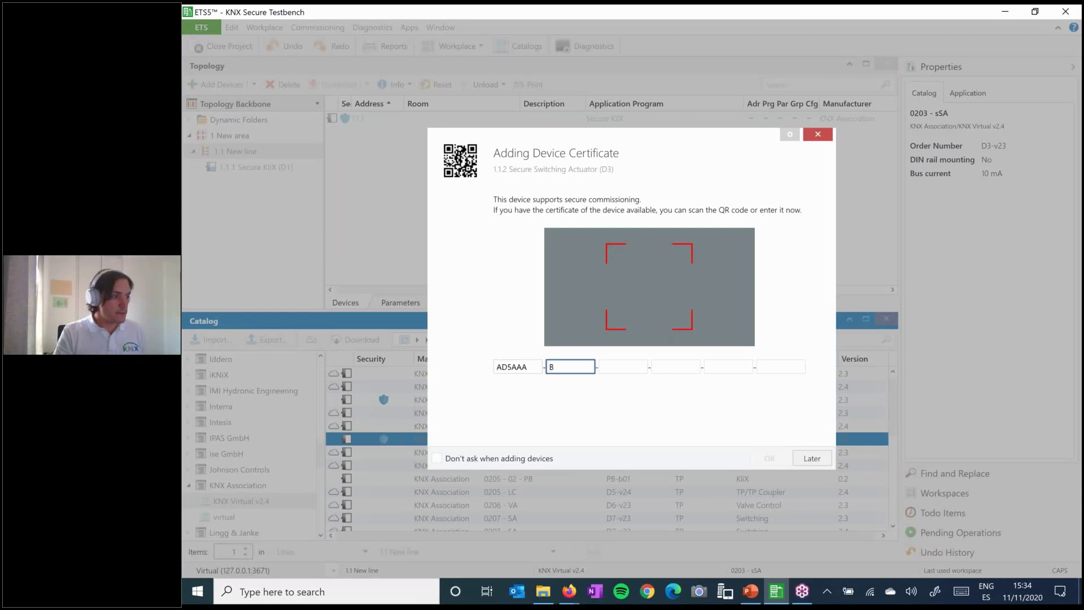
{"action": "type", "text": "DAO5S-FOZ"}
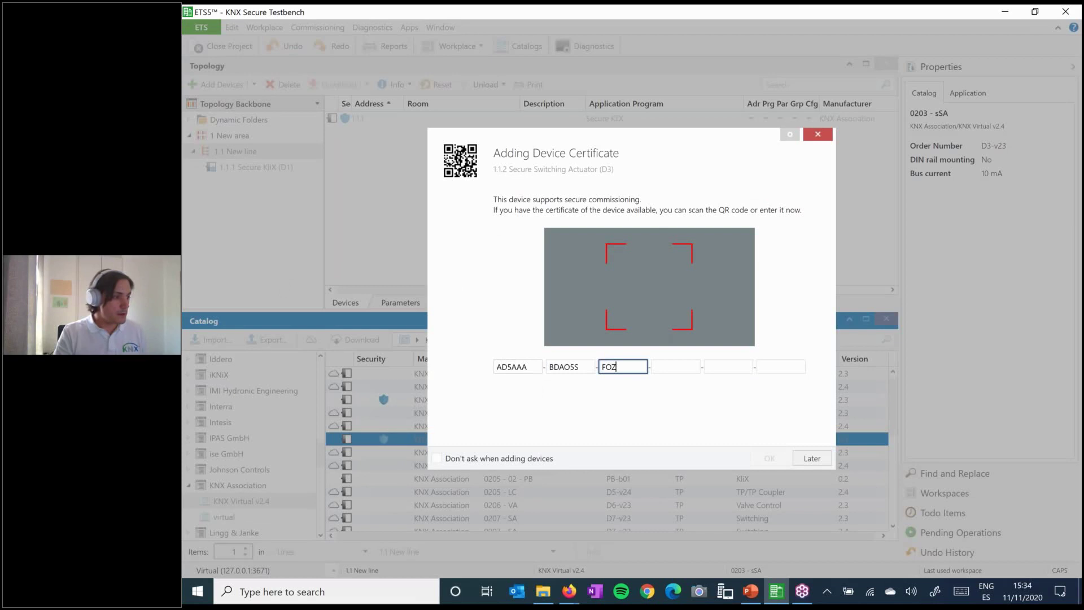
{"action": "type", "text": "CXM-RLWIV3-EK5SFO-"}
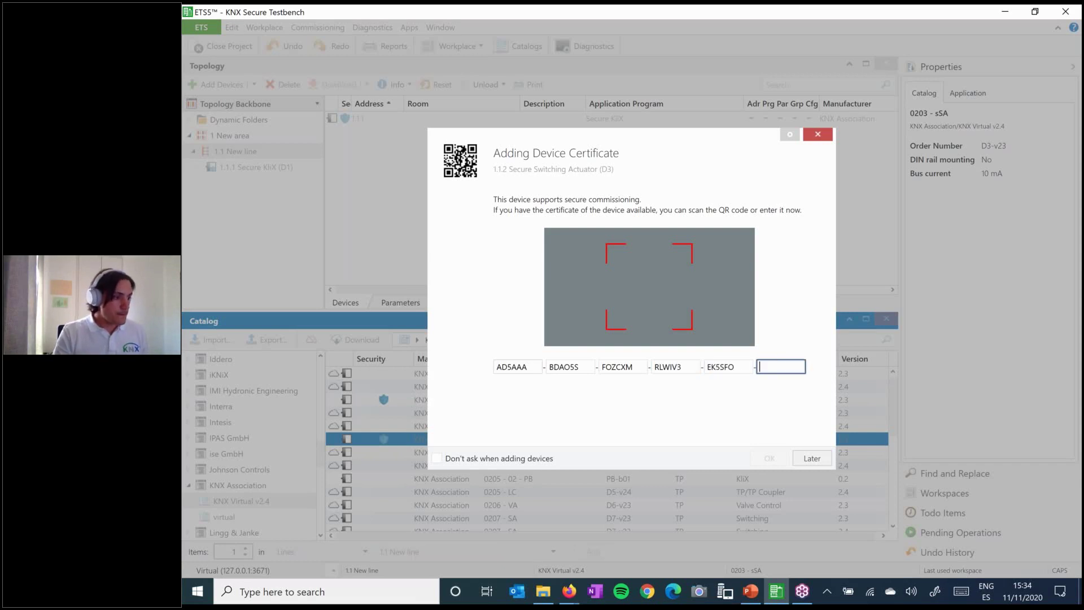
{"action": "type", "text": "ZCXMRA"}
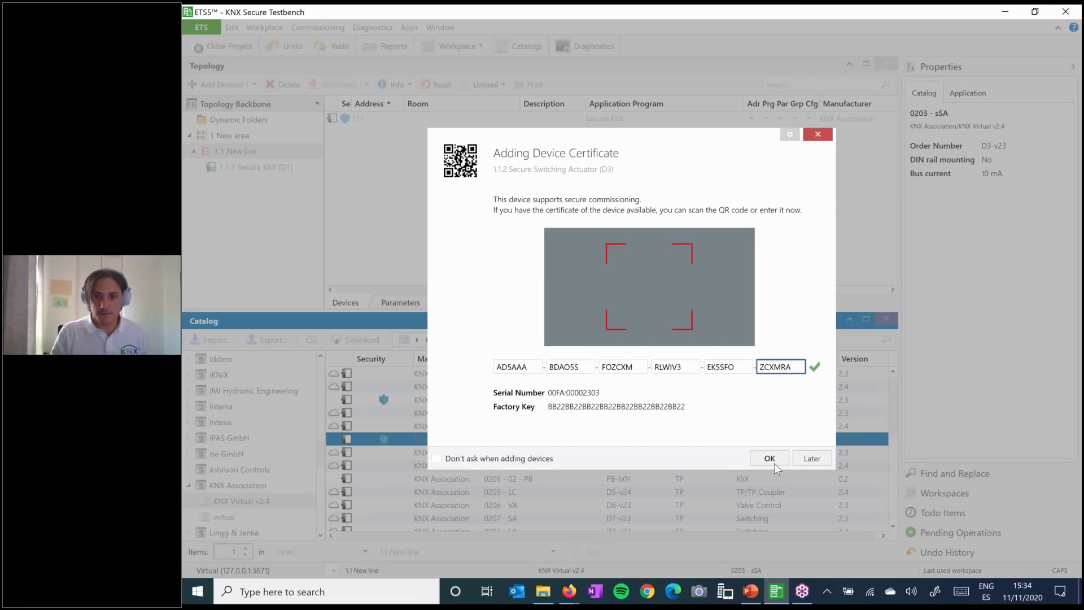
{"action": "left_click", "coordinate": [771, 458]}
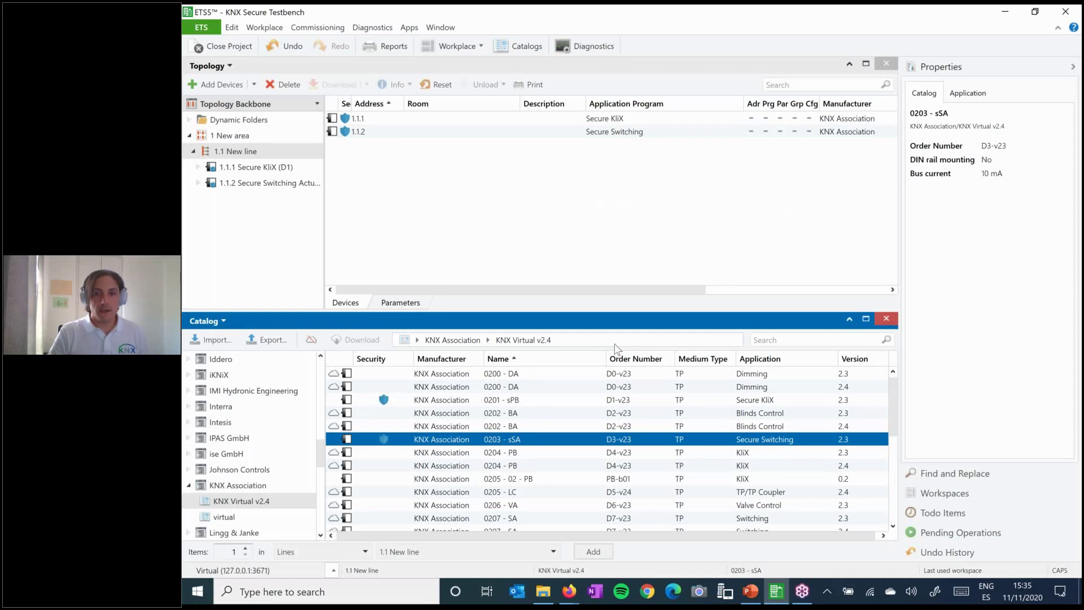
- Inspect the properties of devices 1.1.1 and 1.1.2, then swap the catalog panel for Group Addresses
{"action": "left_click", "coordinate": [261, 170]}
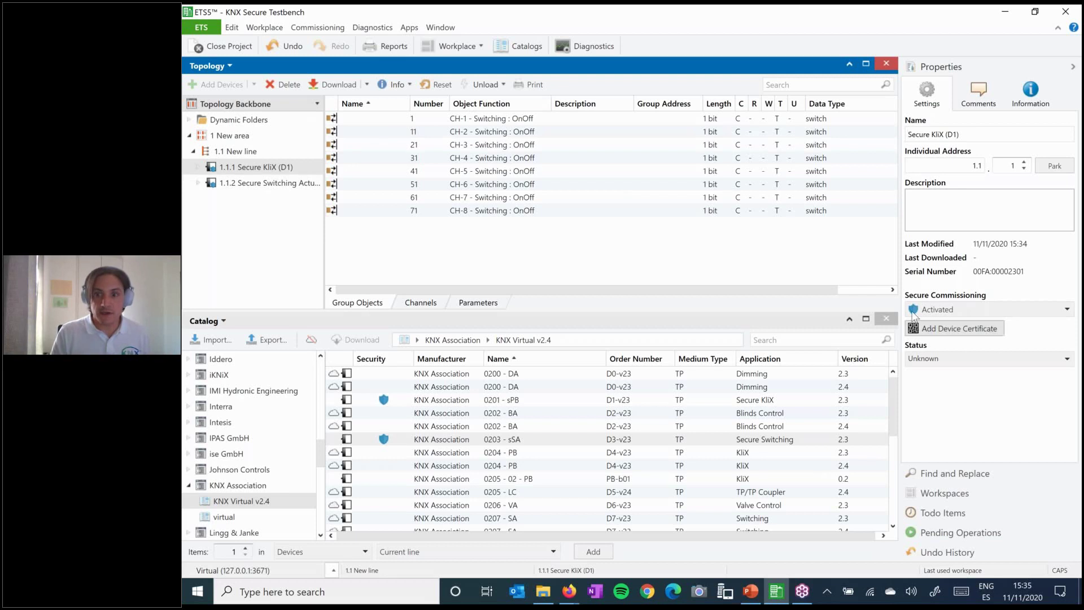
{"action": "left_click", "coordinate": [272, 187]}
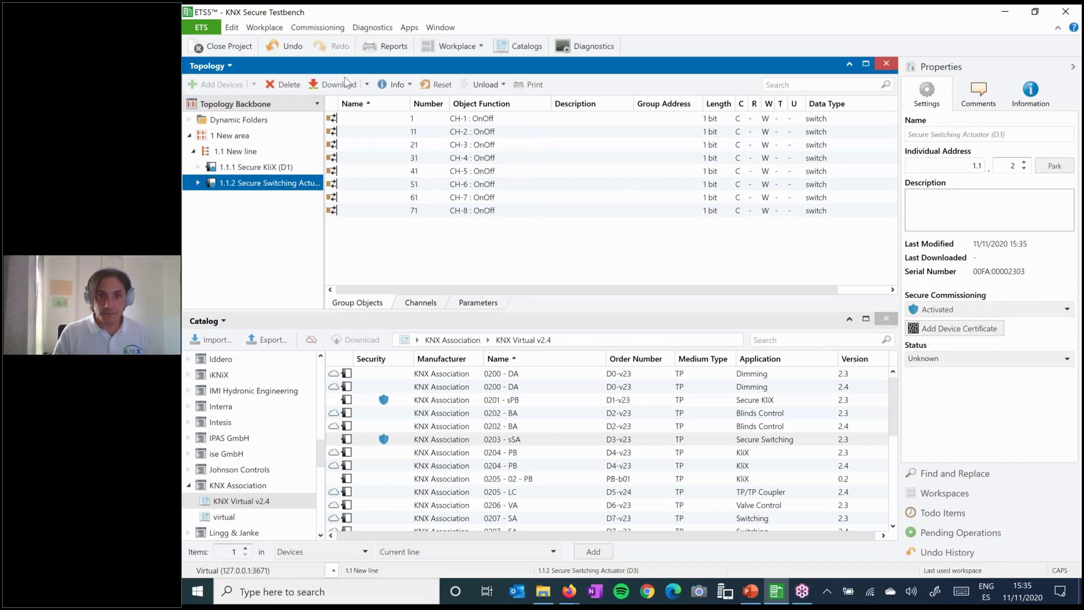
{"action": "left_click", "coordinate": [228, 323]}
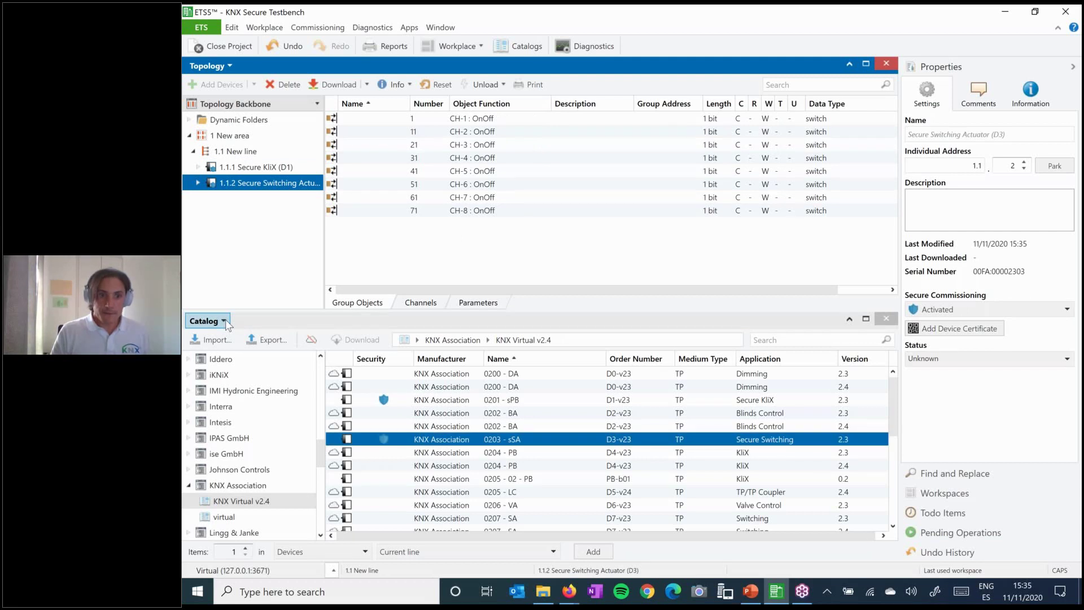
{"action": "left_click", "coordinate": [226, 322]}
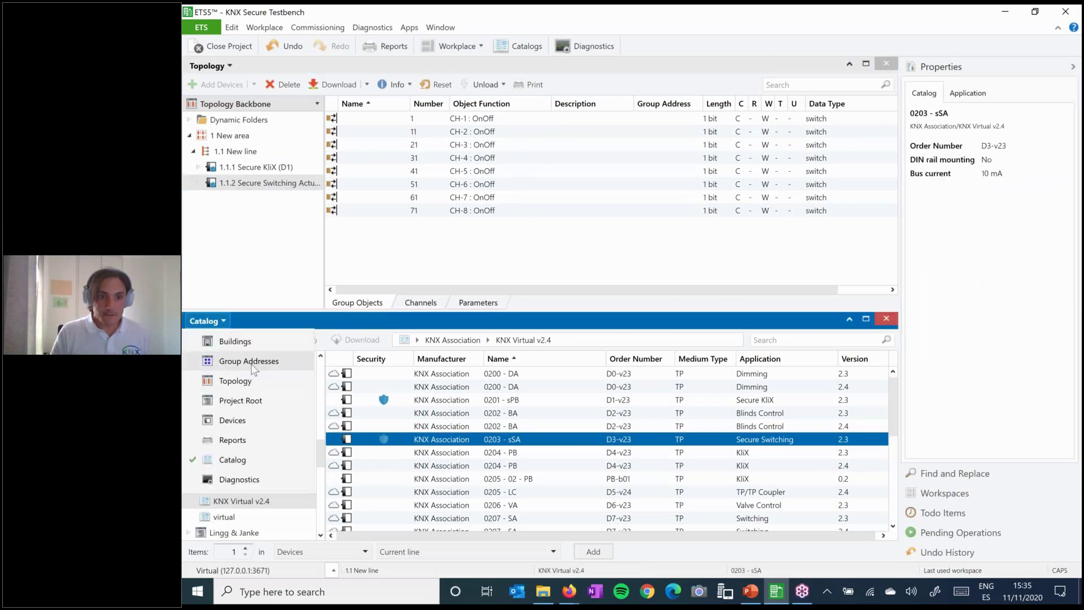
{"action": "key", "text": "Escape"}
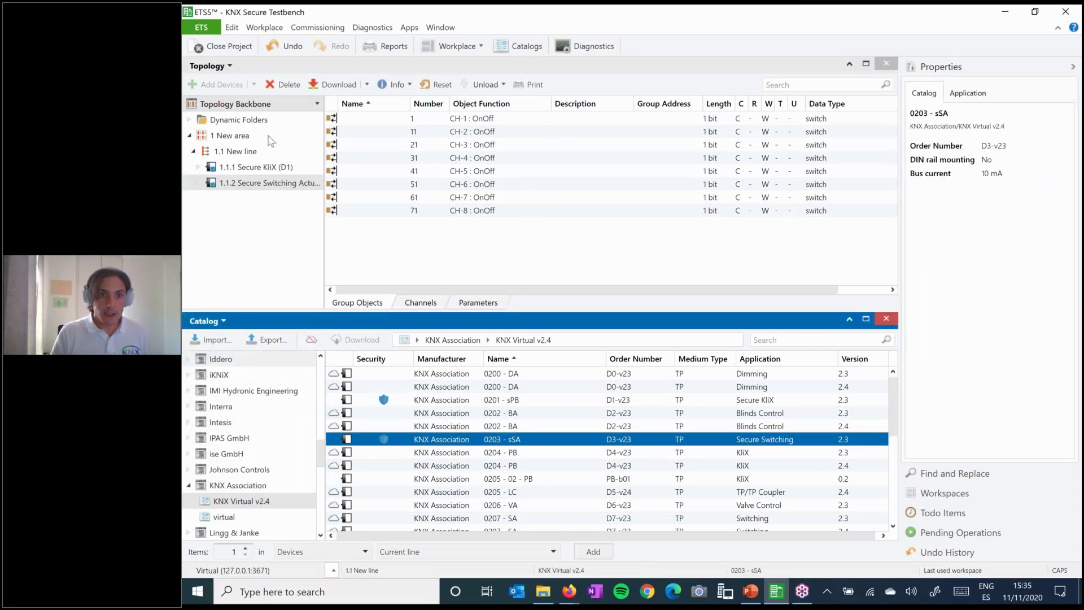
{"action": "left_click", "coordinate": [260, 169]}
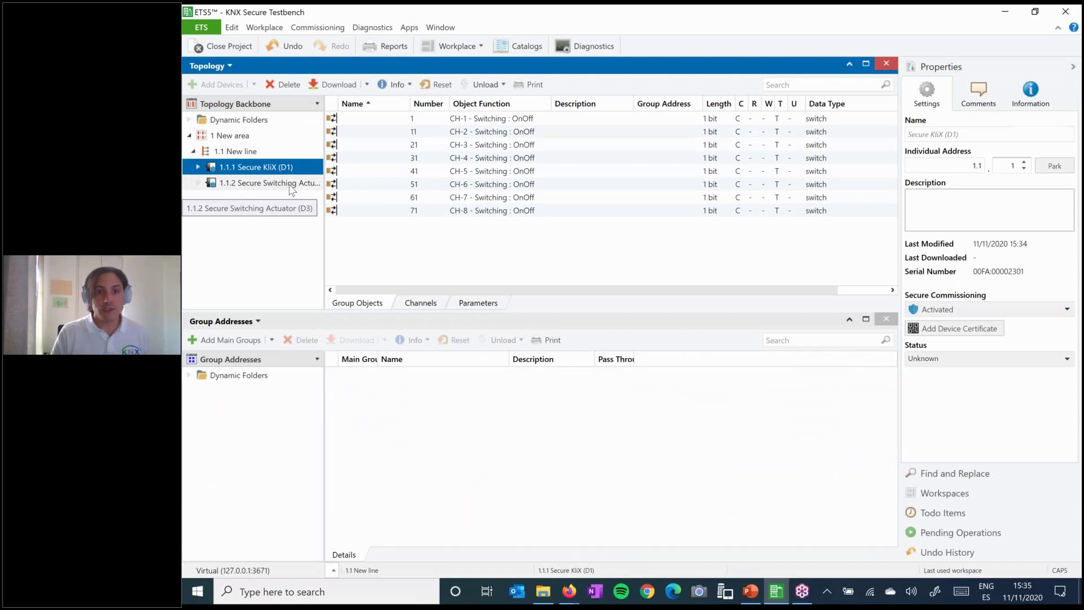
- Add main group 0 in Group Addresses, named 'Secure'
{"action": "left_click", "coordinate": [260, 186]}
{"action": "left_click", "coordinate": [259, 167]}
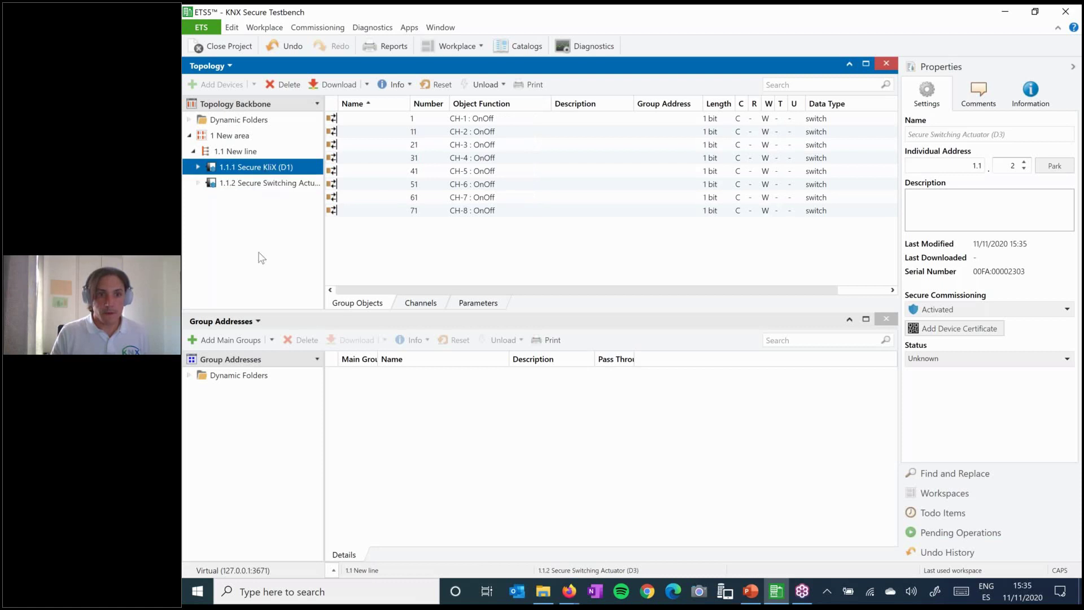
{"action": "left_click", "coordinate": [247, 341]}
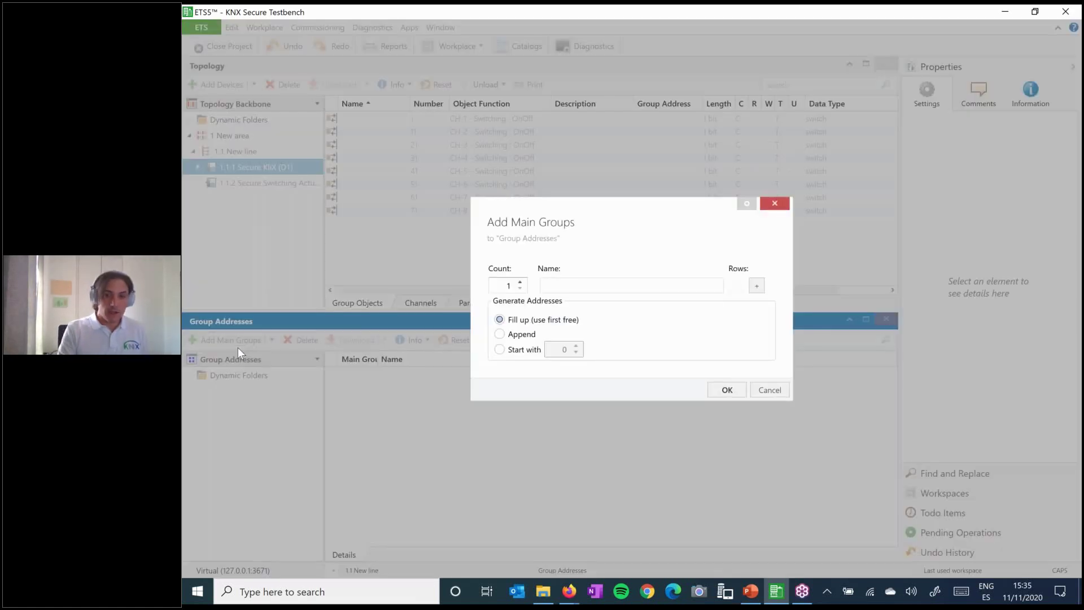
{"action": "type", "text": "sECUR"}
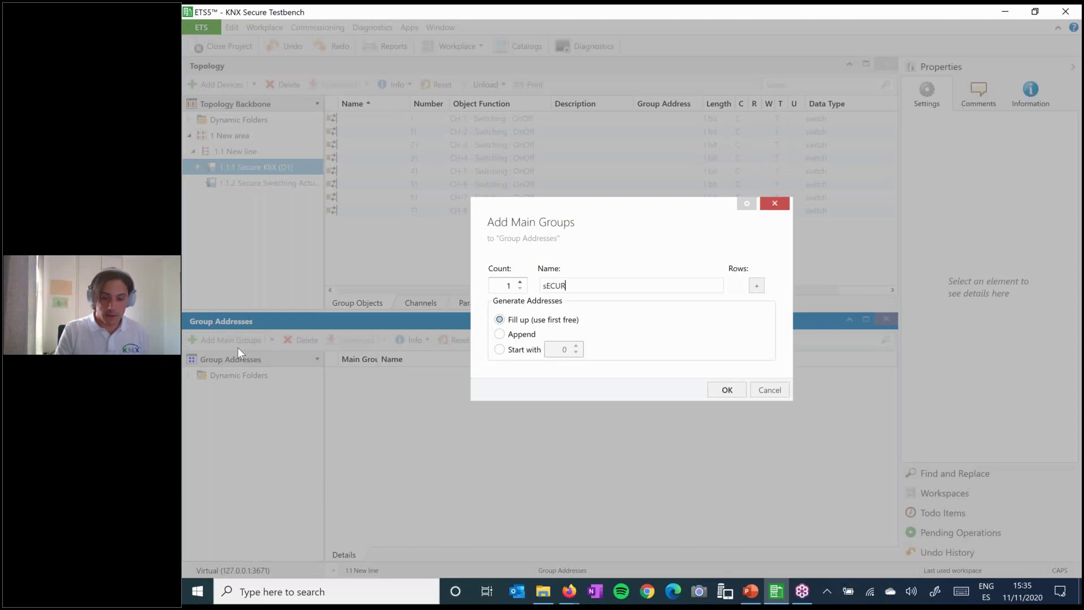
{"action": "key", "text": "BackSpace"}
{"action": "key", "text": "BackSpace"}
{"action": "key", "text": "BackSpace"}
{"action": "key", "text": "BackSpace"}
{"action": "key", "text": "BackSpace"}
{"action": "key", "text": "Caps_Lock"}
{"action": "type", "text": "Secure"}
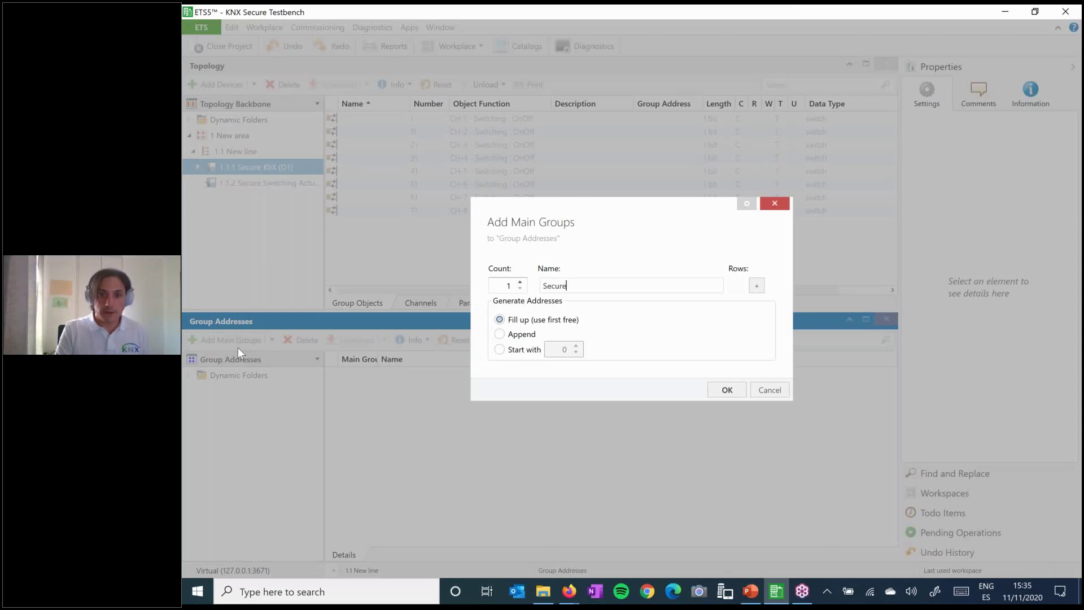
{"action": "key", "text": "Return"}
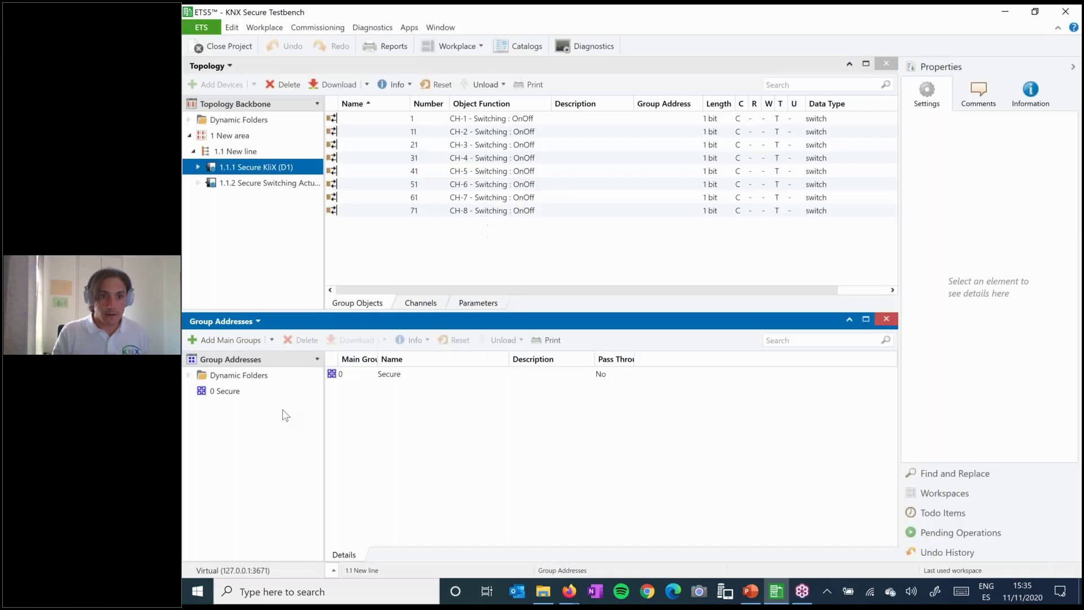
- Add middle group 0/0 'Secure' and group address 0/0/1 'Secure' beneath it
{"action": "left_click", "coordinate": [226, 391]}
{"action": "left_click", "coordinate": [236, 342]}
{"action": "type", "text": "Secure"}
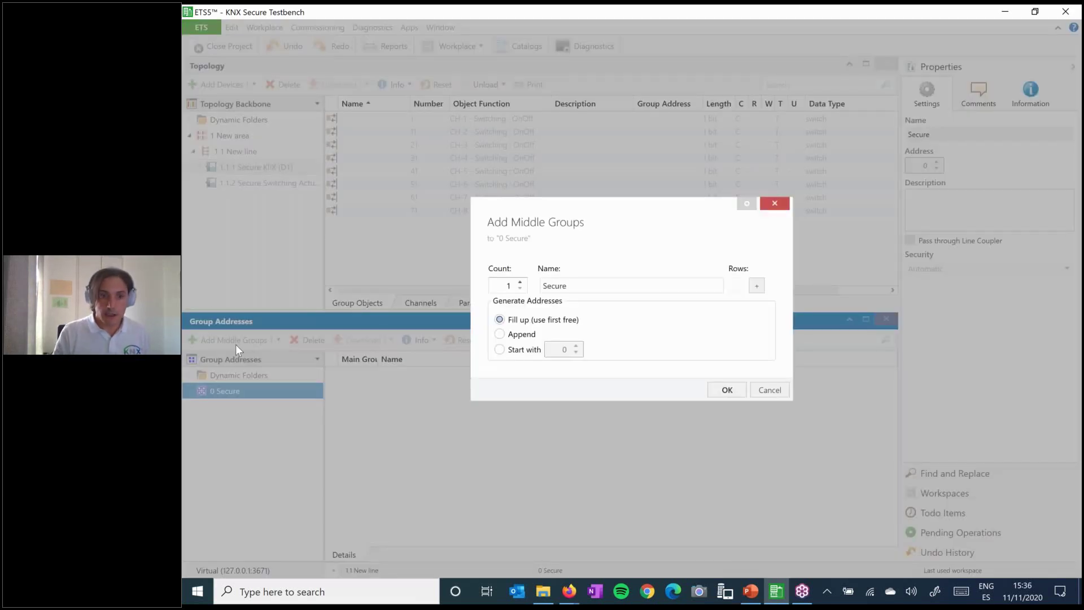
{"action": "key", "text": "Return"}
{"action": "left_click", "coordinate": [236, 408]}
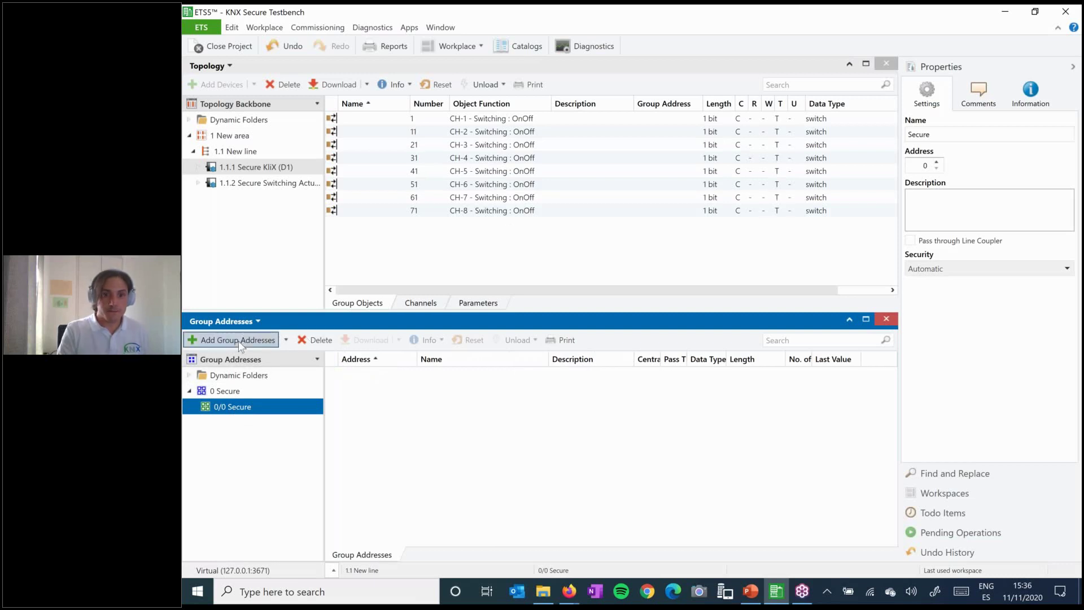
{"action": "left_click", "coordinate": [238, 341]}
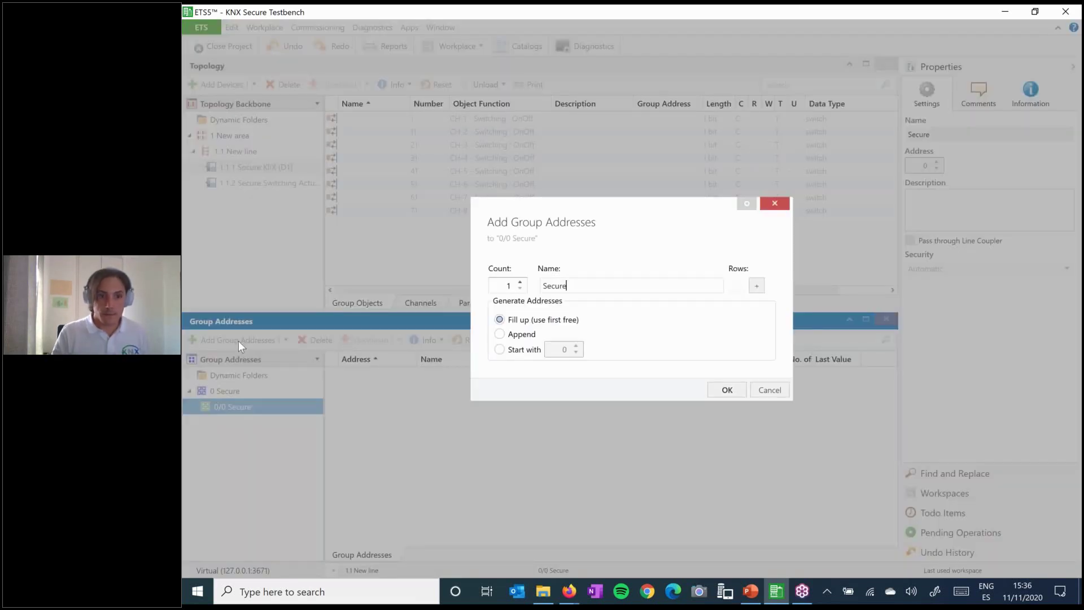
{"action": "key", "text": "Return"}
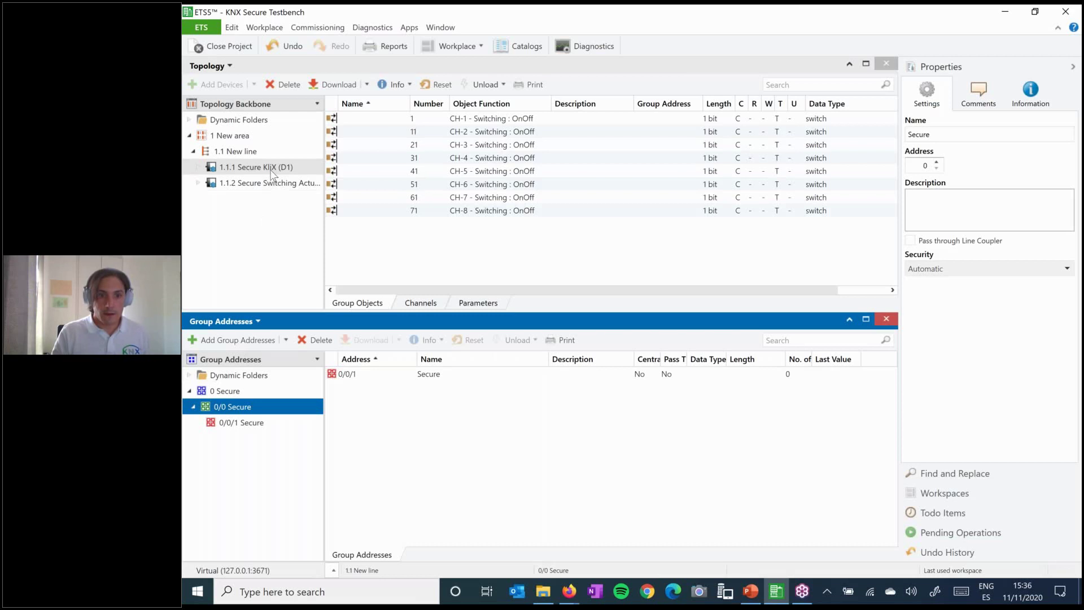
- Link the Secure KliX's CH-1 group object to group address 0/0/1 Secure
{"action": "left_click", "coordinate": [272, 169]}
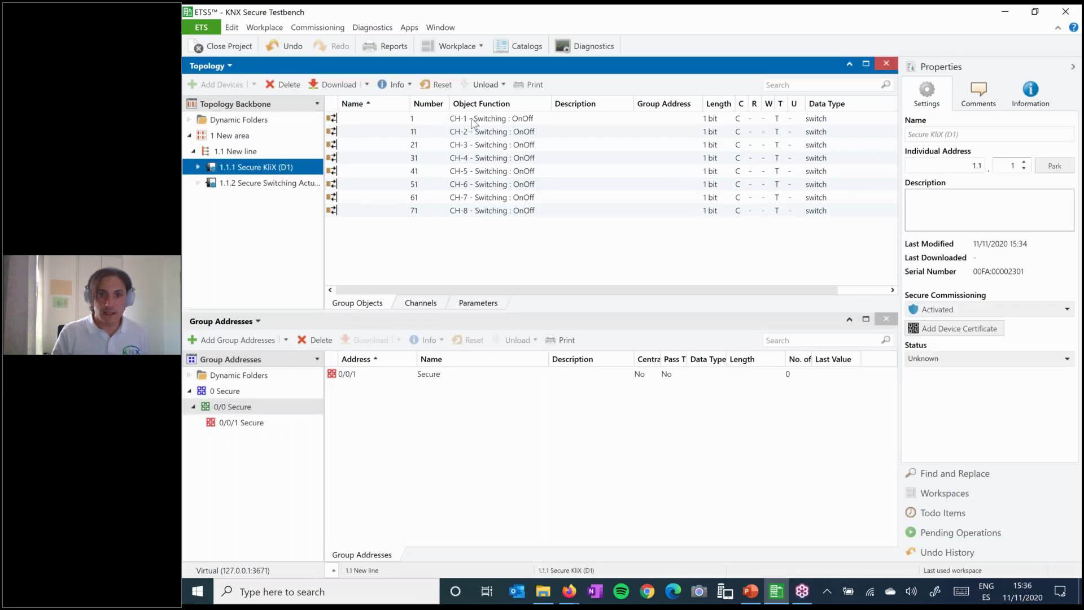
{"action": "left_click_drag", "start_coordinate": [435, 119], "coordinate": [268, 425]}
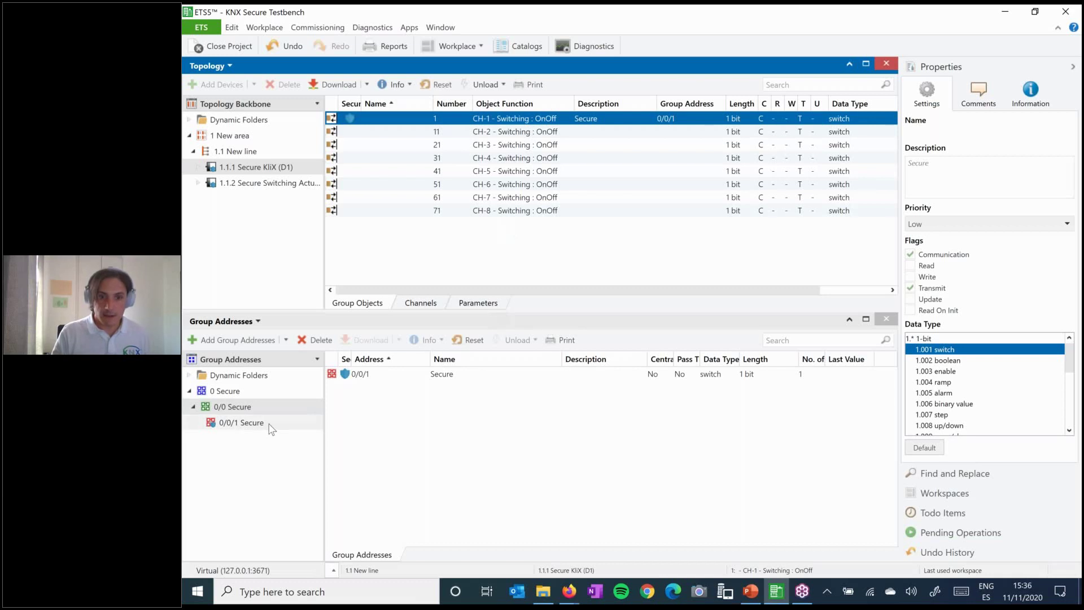
{"action": "left_click", "coordinate": [243, 423]}
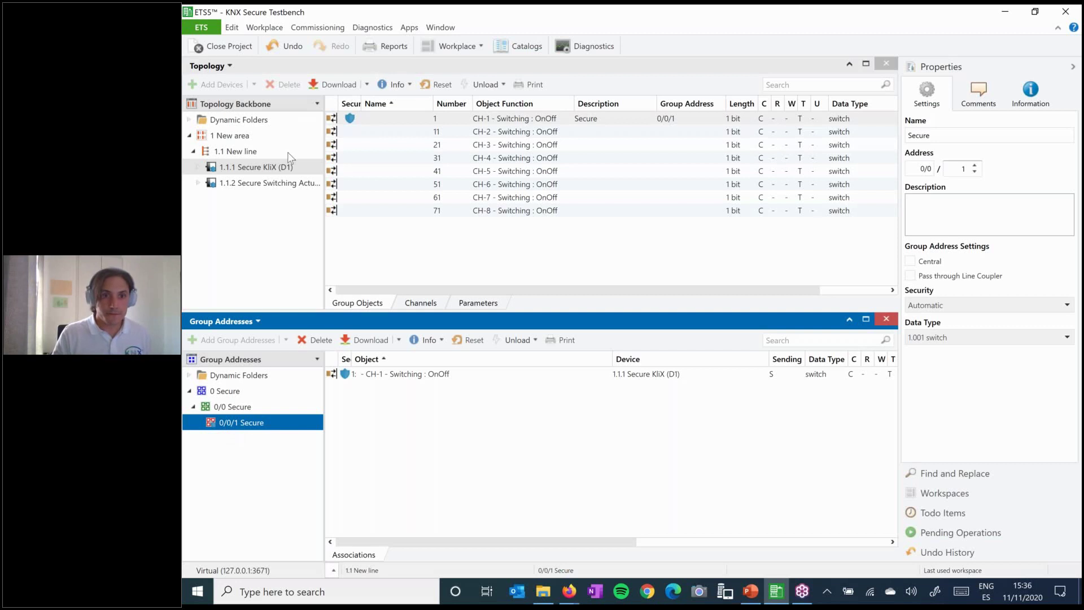
- Link the Secure Switching Actuator's CH-1 object to 0/0/1 Secure and verify both associations
{"action": "left_click", "coordinate": [250, 187]}
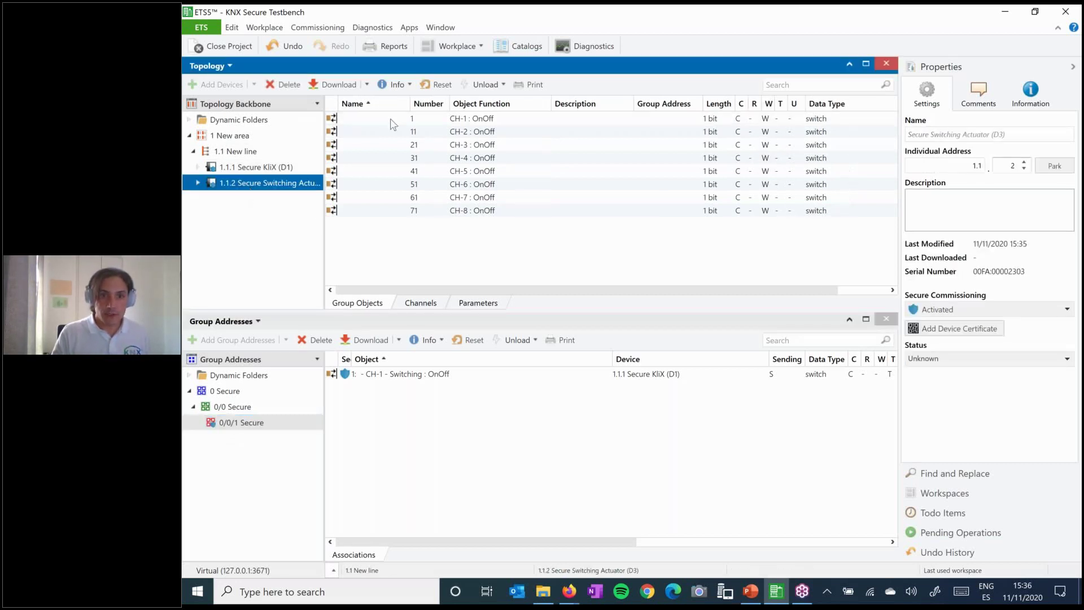
{"action": "left_click_drag", "start_coordinate": [393, 120], "coordinate": [257, 430]}
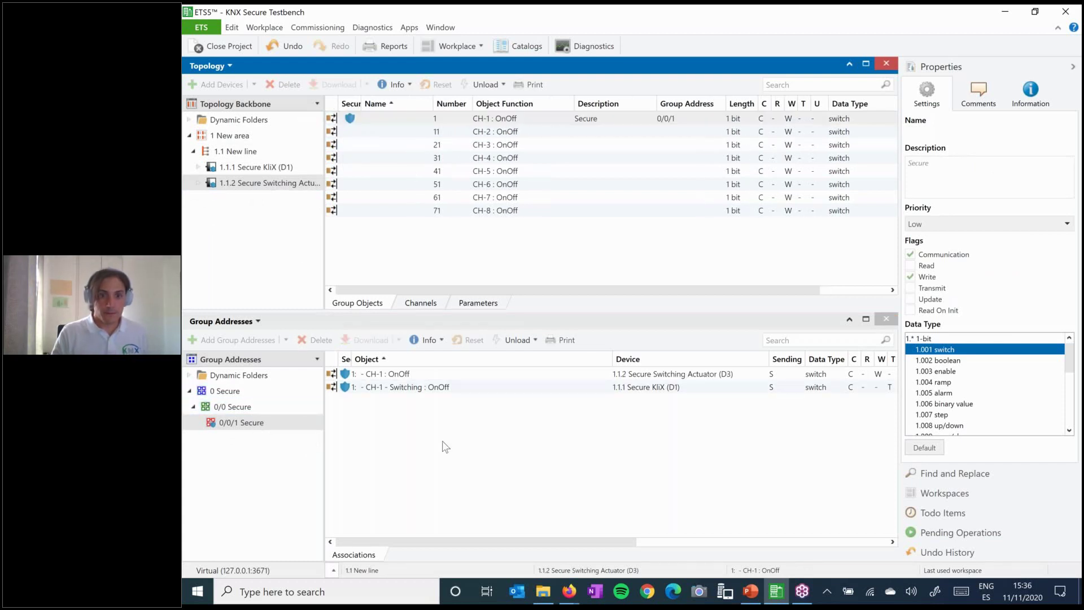
{"action": "left_click", "coordinate": [240, 423]}
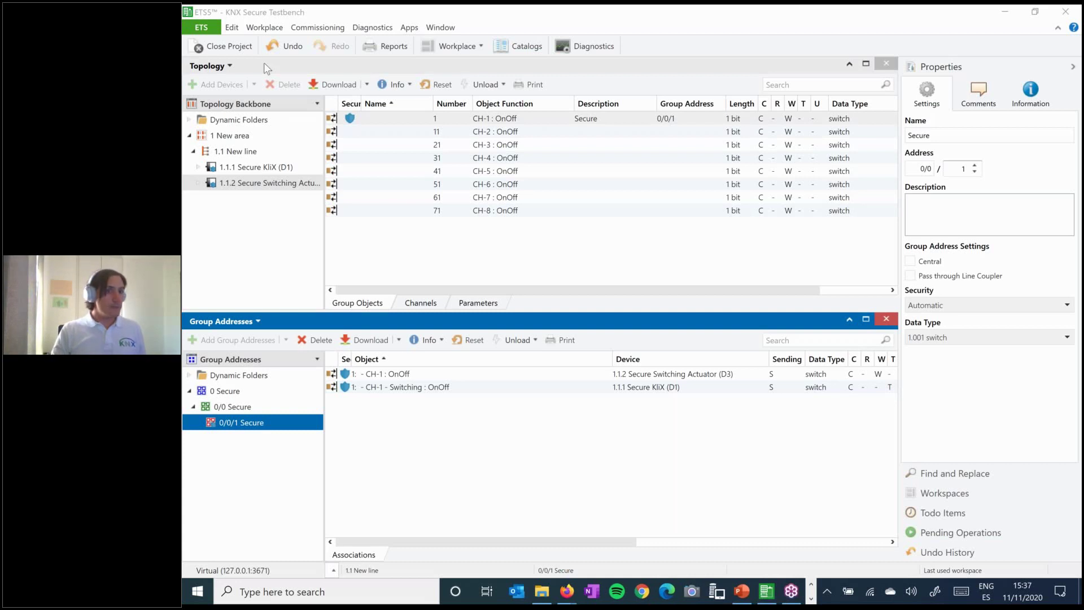
- Accept KNX Virtual's D20 IP interface settings (127.0.0.1, port 3671) and return to ETS5
{"action": "left_click_drag", "start_coordinate": [265, 68], "coordinate": [537, 106]}
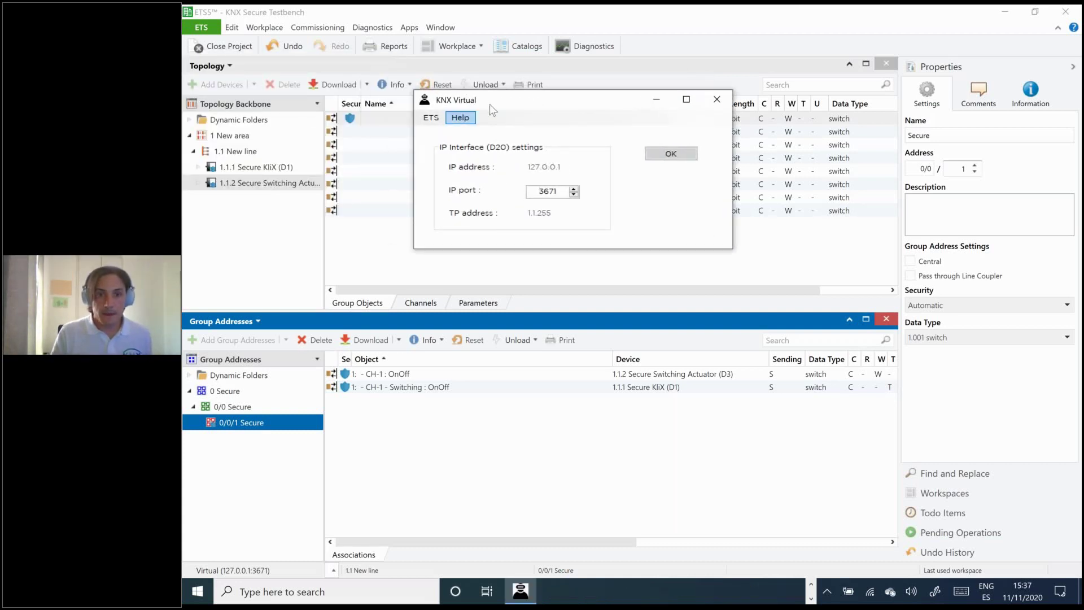
{"action": "left_click_drag", "start_coordinate": [558, 105], "coordinate": [594, 114]}
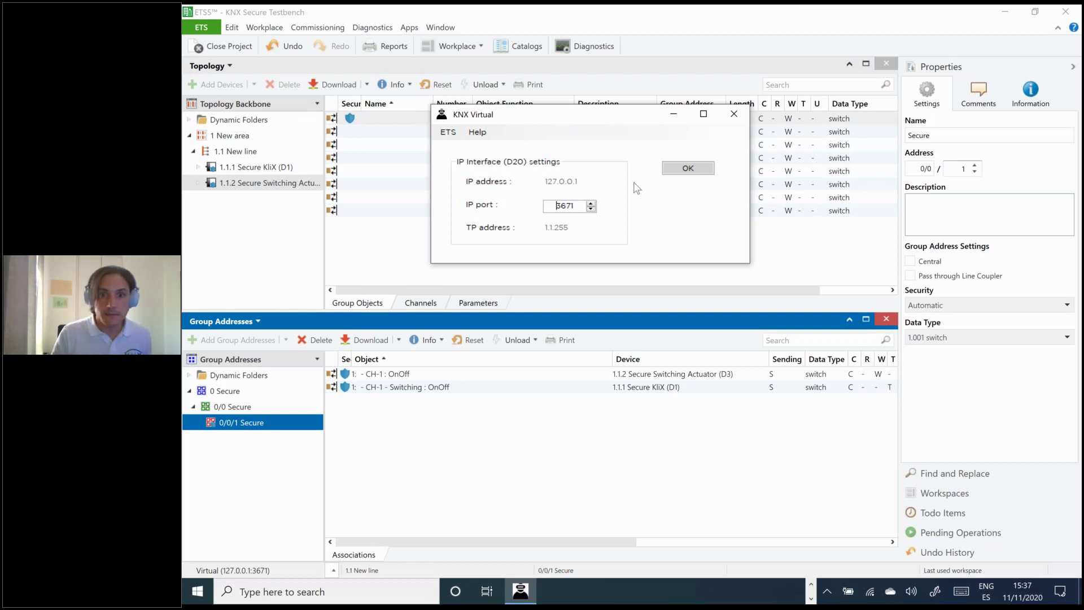
{"action": "left_click", "coordinate": [688, 168]}
{"action": "left_click_drag", "start_coordinate": [764, 120], "coordinate": [670, 77]}
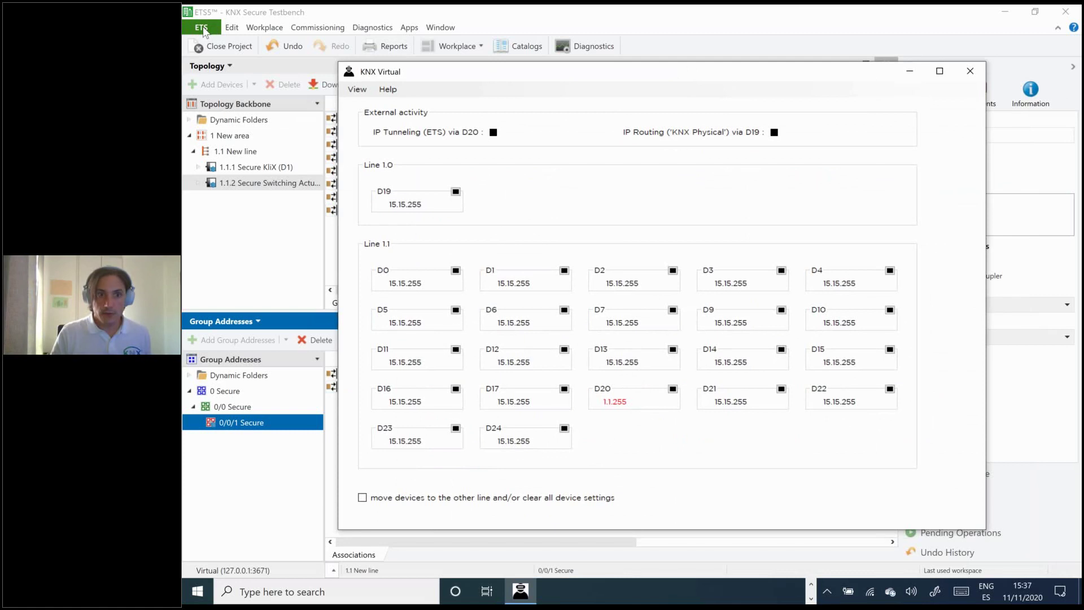
{"action": "left_click", "coordinate": [204, 31]}
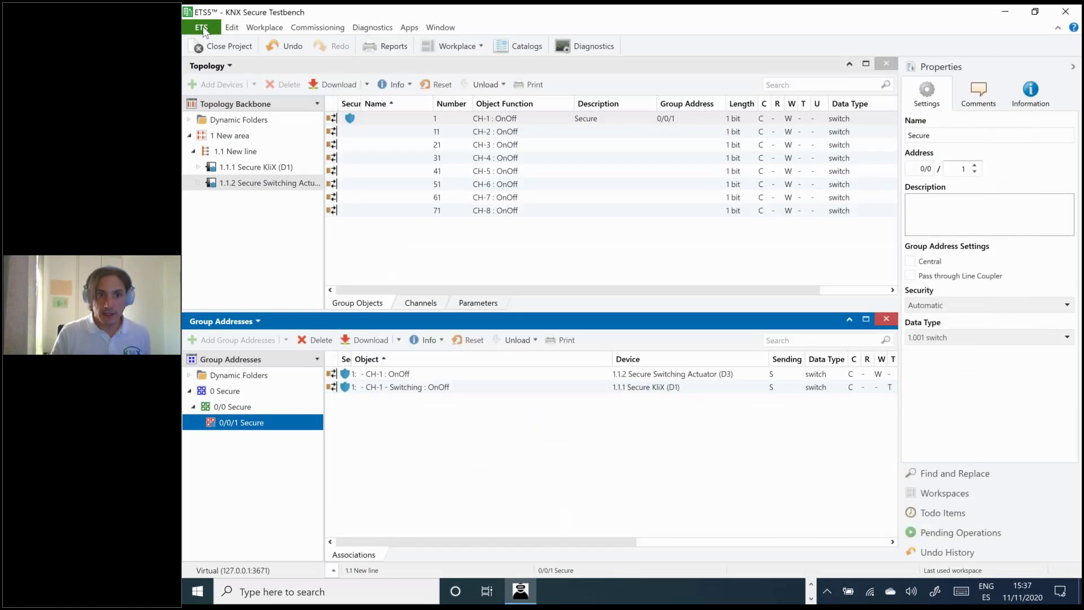
- Test the Virtual IP tunnelling interface at 127.0.0.1:3671, then go back to the project
{"action": "left_click", "coordinate": [202, 30]}
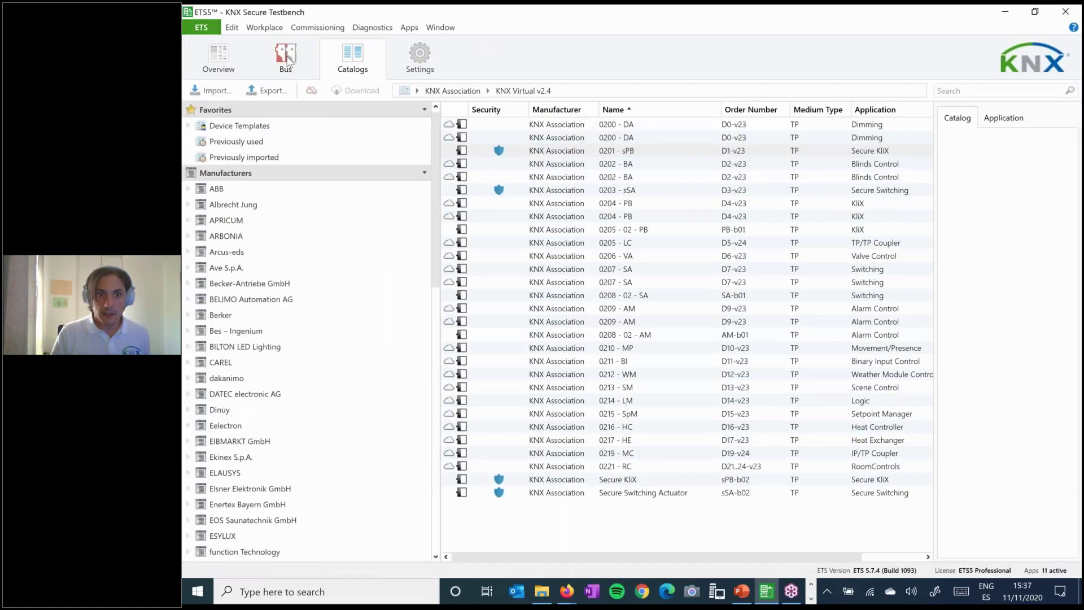
{"action": "left_click", "coordinate": [285, 59]}
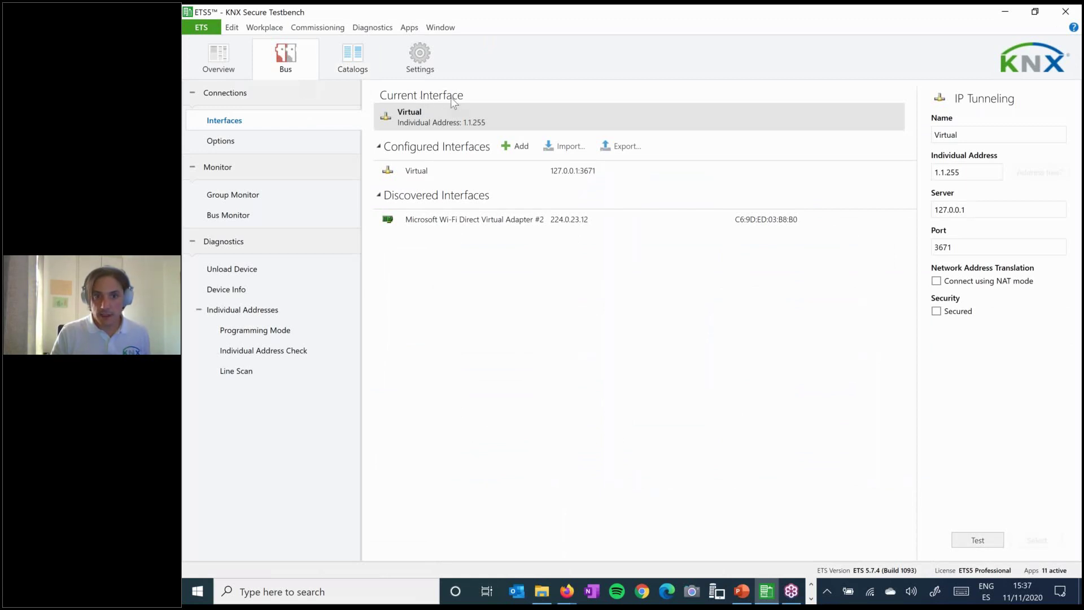
{"action": "left_click", "coordinate": [980, 542]}
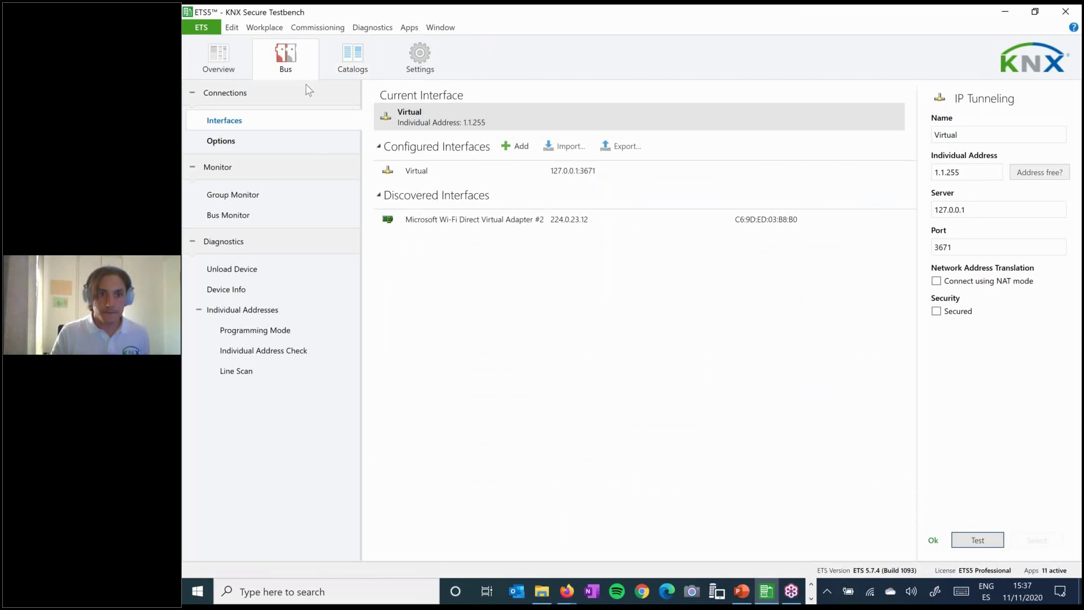
{"action": "left_click", "coordinate": [203, 28]}
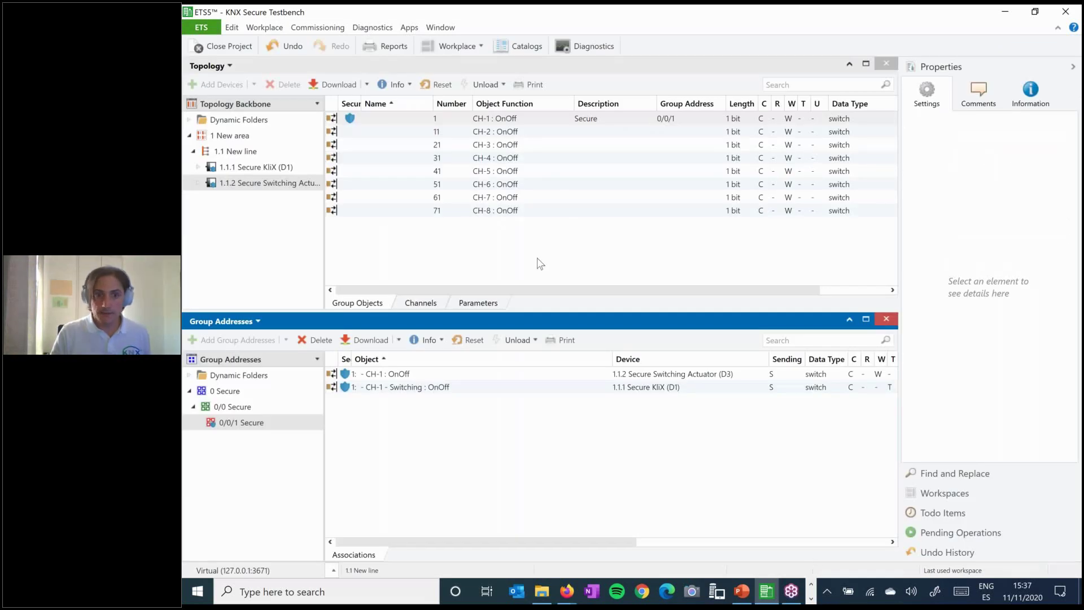
- With 1.1.1 Secure KliX selected, bring KNX Virtual from the system tray in front of ETS5
{"action": "left_click", "coordinate": [258, 168]}
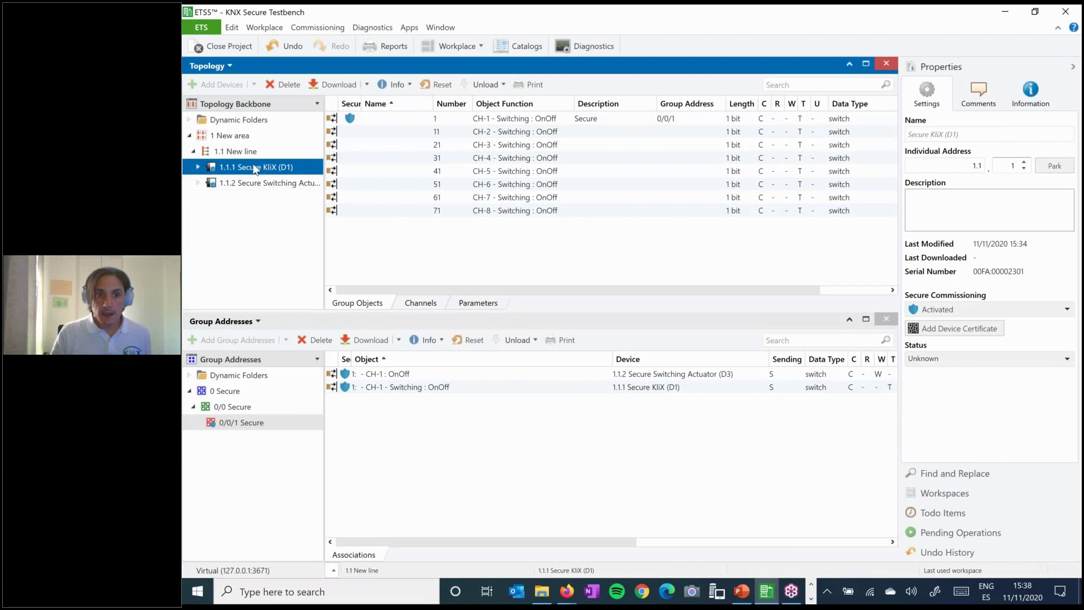
{"action": "left_click", "coordinate": [811, 598]}
{"action": "left_click", "coordinate": [520, 591]}
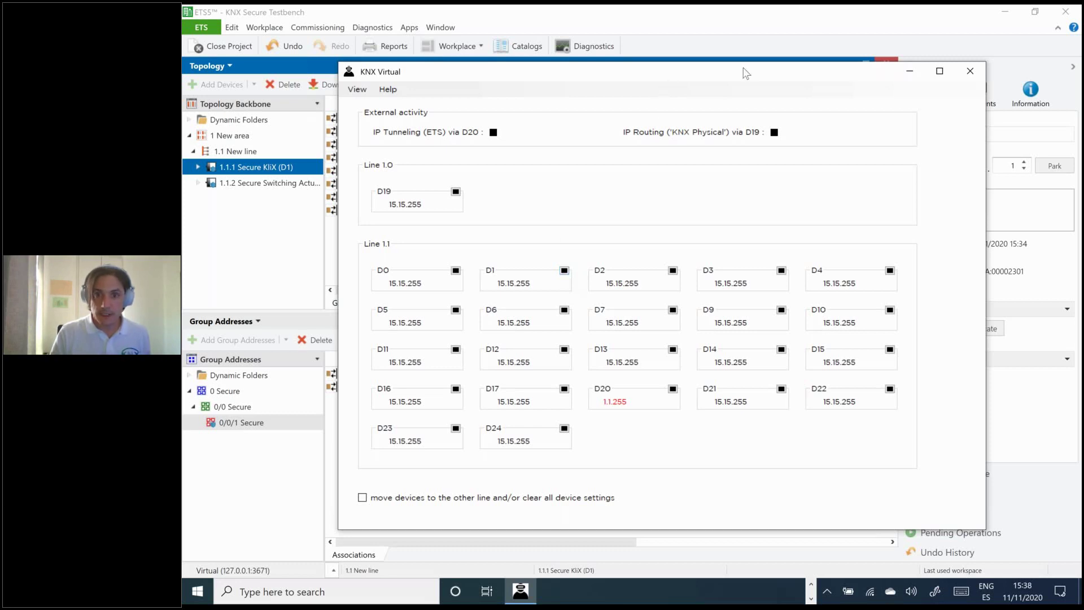
- Apply KNX Virtual's move-devices/clear-all-device-settings option, confirming the line 1.0 device selection
{"action": "left_click_drag", "start_coordinate": [746, 74], "coordinate": [828, 42]}
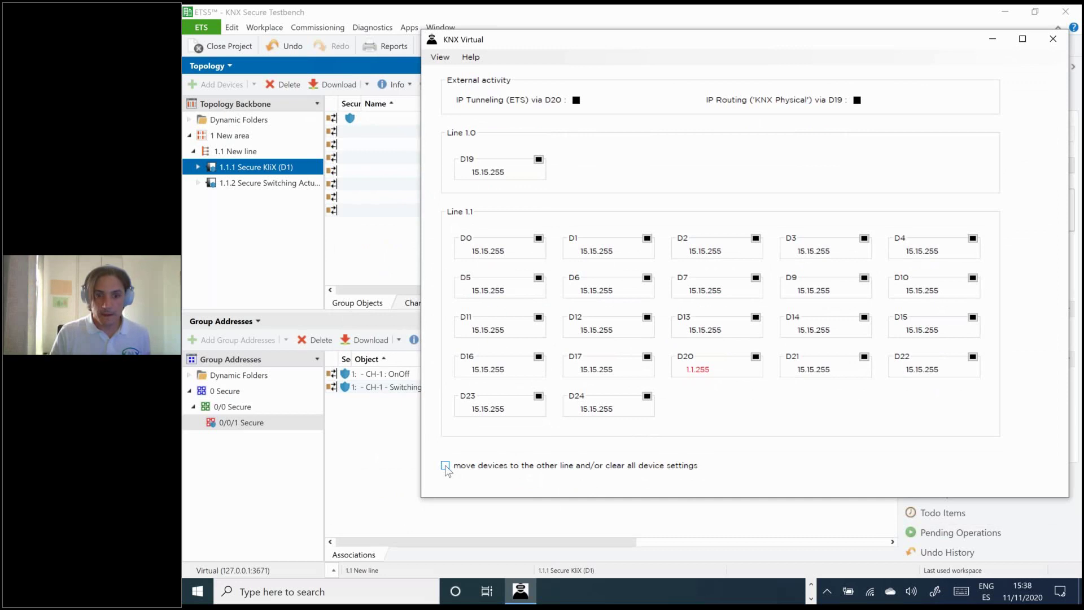
{"action": "left_click", "coordinate": [445, 465]}
{"action": "left_click", "coordinate": [785, 467]}
{"action": "left_click", "coordinate": [468, 215]}
{"action": "left_click_drag", "start_coordinate": [773, 40], "coordinate": [771, 26]}
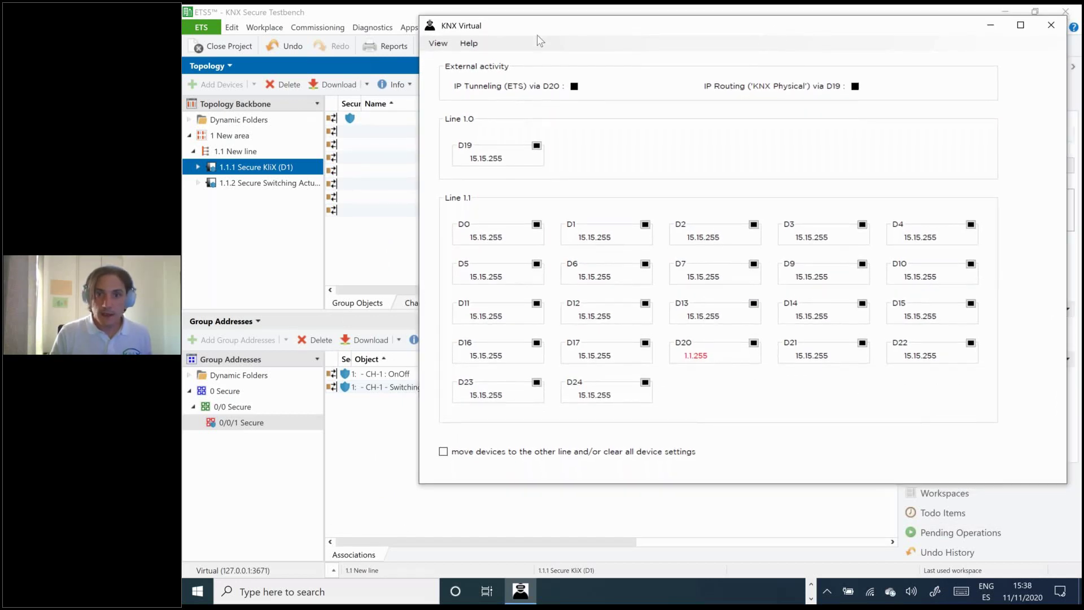
- Download individual address 1.1.1 to the Secure KliX, pressing D1's programming button in KNX Virtual
{"action": "left_click", "coordinate": [246, 168]}
{"action": "right_click", "coordinate": [246, 169]}
{"action": "mouse_move", "coordinate": [339, 179]}
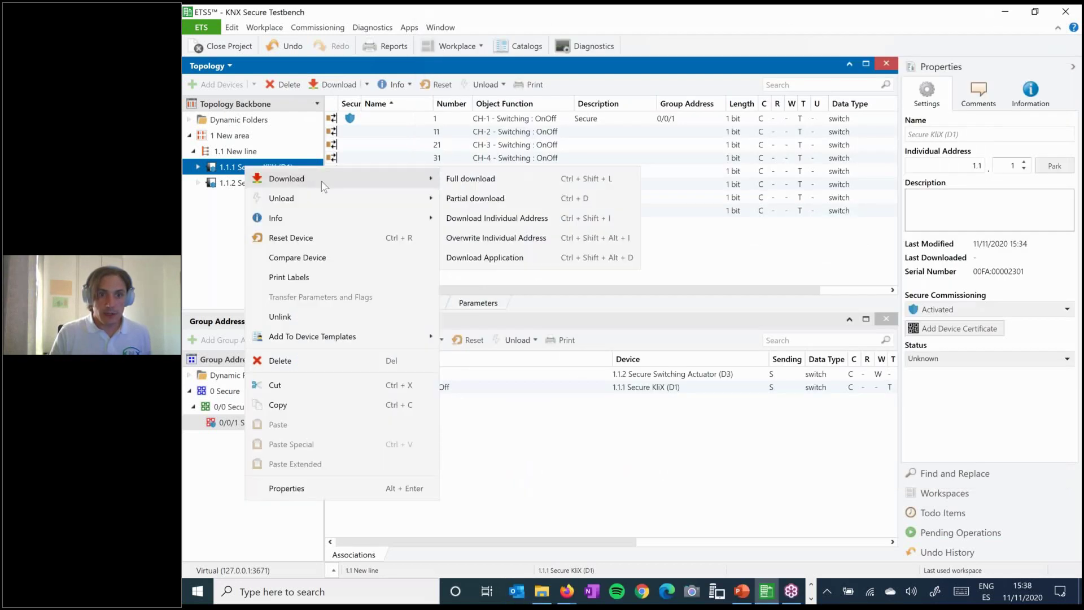
{"action": "left_click", "coordinate": [488, 219]}
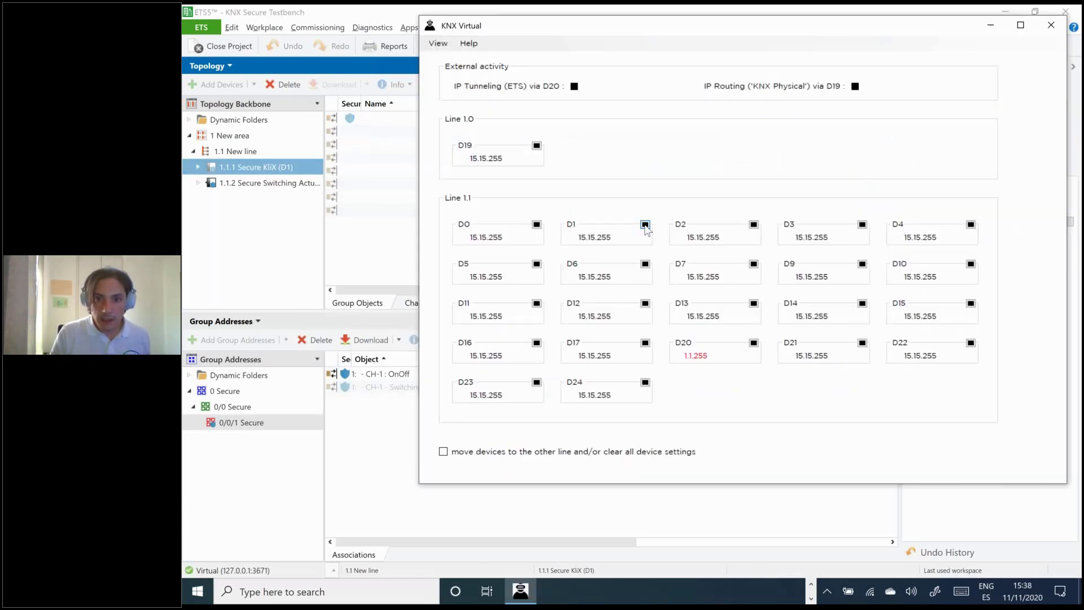
{"action": "left_click", "coordinate": [645, 225]}
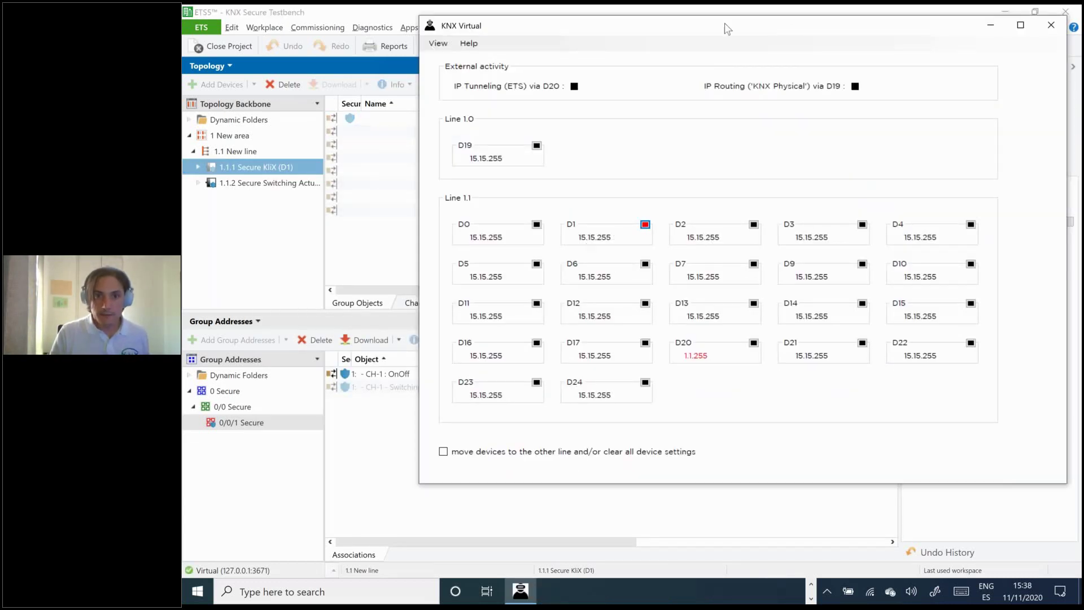
{"action": "left_click_drag", "start_coordinate": [687, 34], "coordinate": [505, 58]}
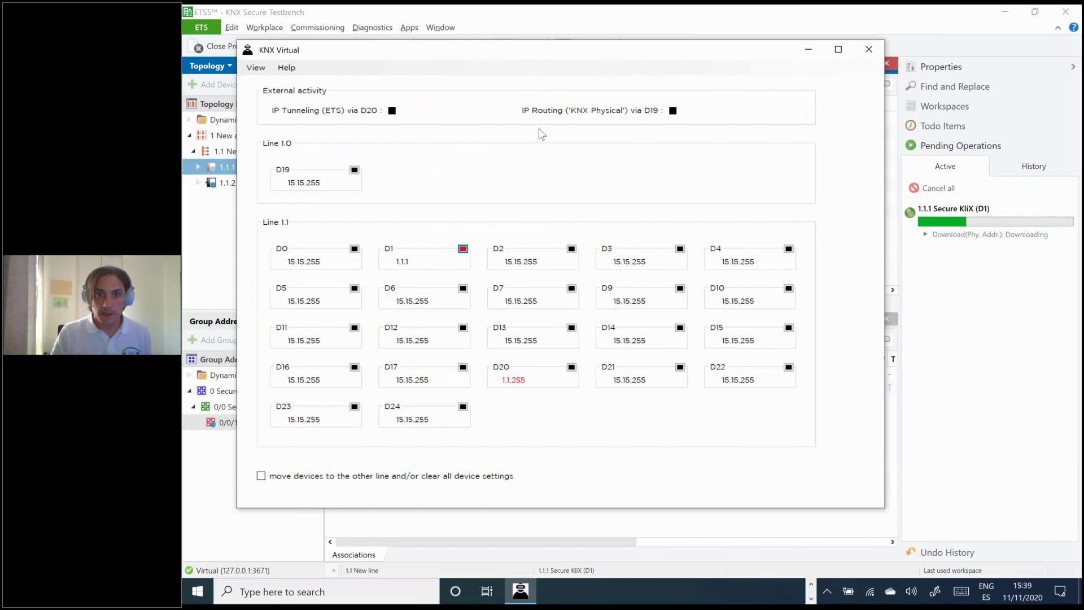
{"action": "left_click_drag", "start_coordinate": [568, 53], "coordinate": [592, 49]}
{"action": "left_click_drag", "start_coordinate": [662, 58], "coordinate": [609, 51]}
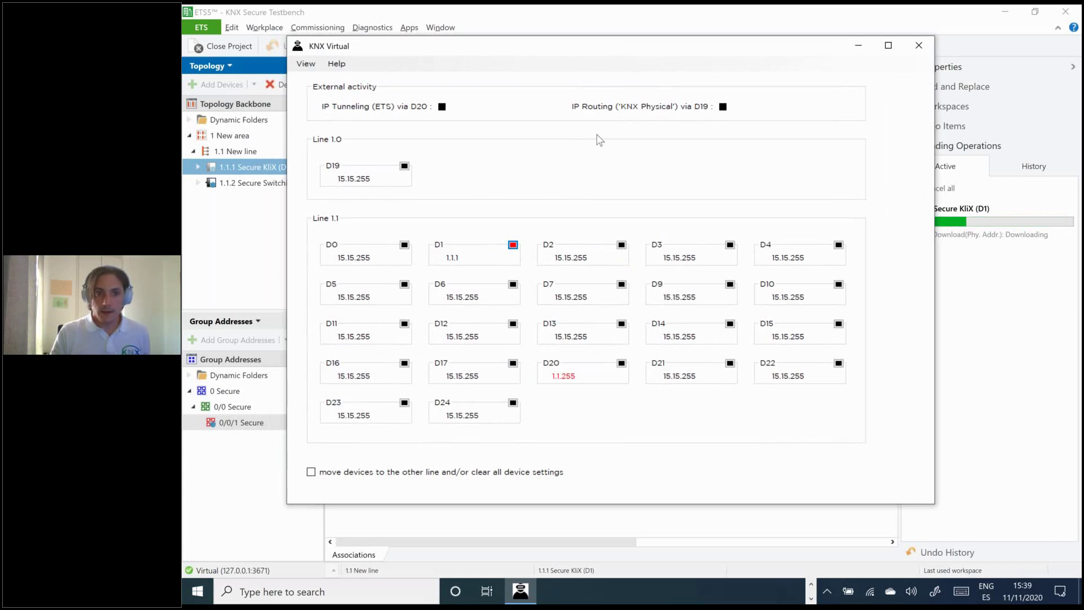
{"action": "left_click_drag", "start_coordinate": [581, 66], "coordinate": [501, 82]}
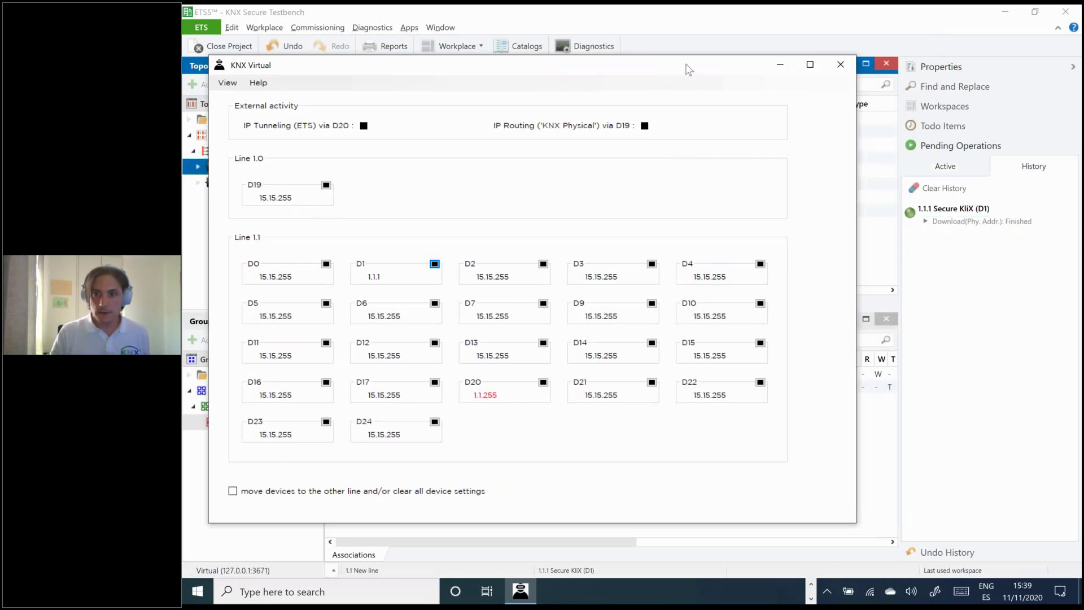
{"action": "left_click_drag", "start_coordinate": [689, 69], "coordinate": [877, 50]}
- Download the application program to 1.1.1 Secure KliX and let Pending Operations complete
{"action": "right_click", "coordinate": [261, 170]}
{"action": "mouse_move", "coordinate": [412, 177]}
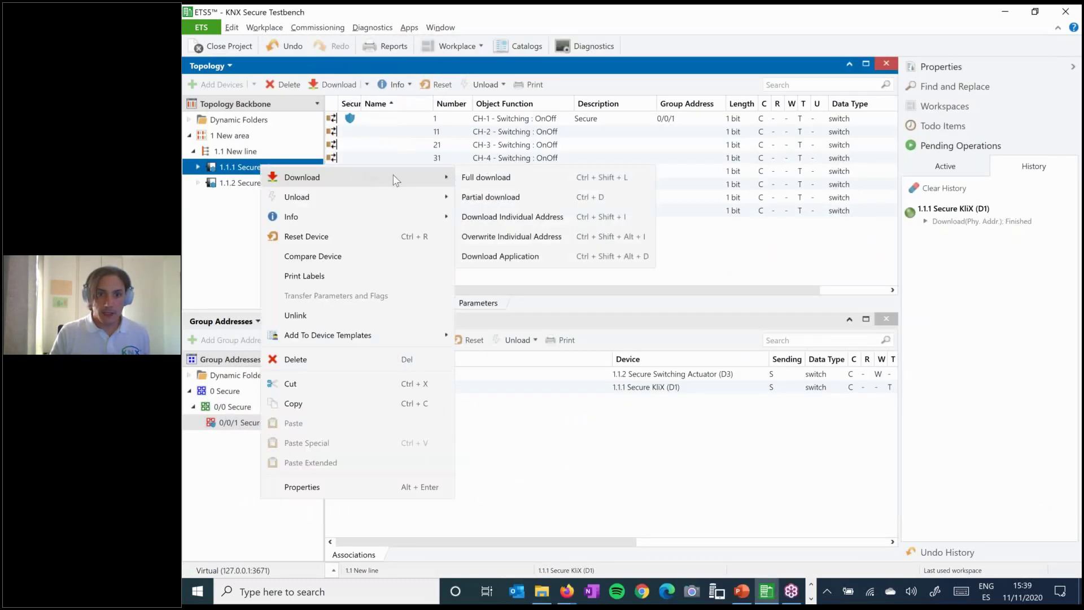
{"action": "left_click", "coordinate": [543, 252]}
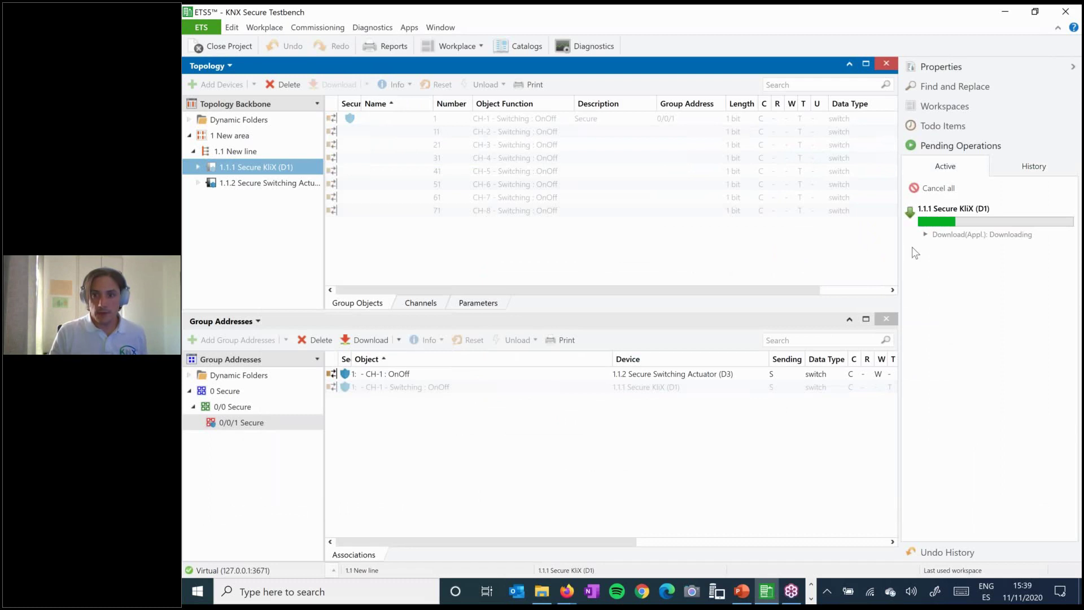
{"action": "mouse_move", "coordinate": [960, 226]}
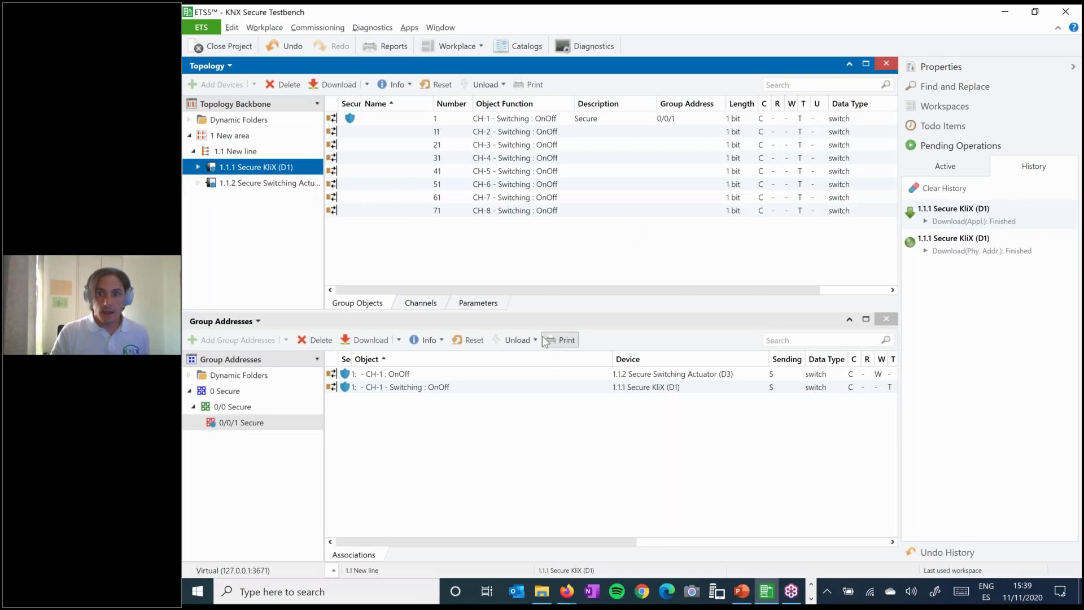
- Download individual address 1.1.2 to the Secure Switching Actuator, pressing D3's programming button in KNX Virtual
{"action": "key", "text": "alt+Tab"}
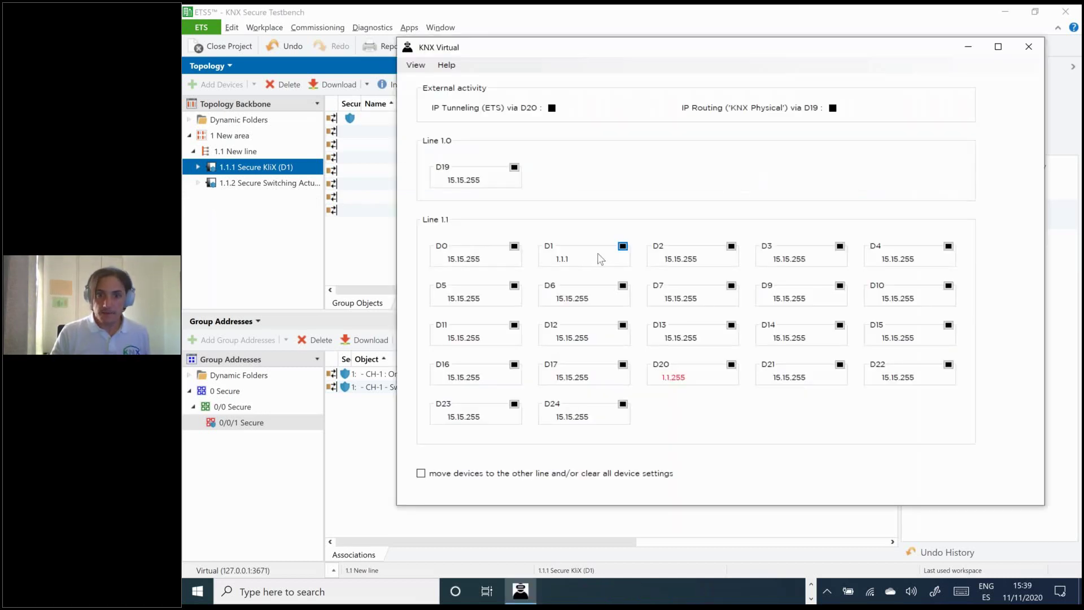
{"action": "left_click", "coordinate": [273, 198]}
{"action": "left_click", "coordinate": [277, 184]}
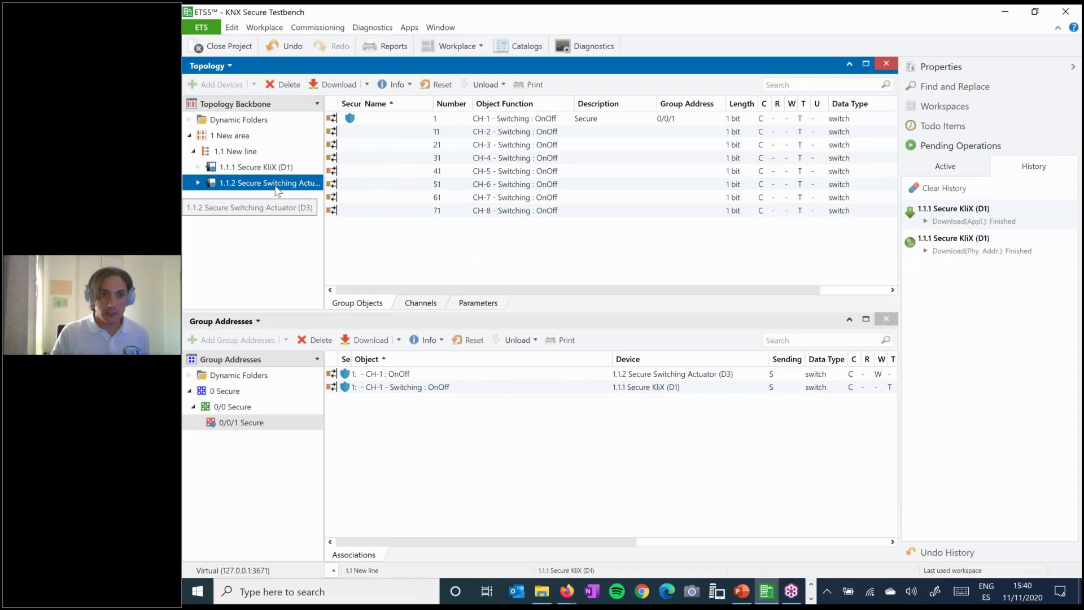
{"action": "right_click", "coordinate": [275, 185]}
{"action": "mouse_move", "coordinate": [324, 199]}
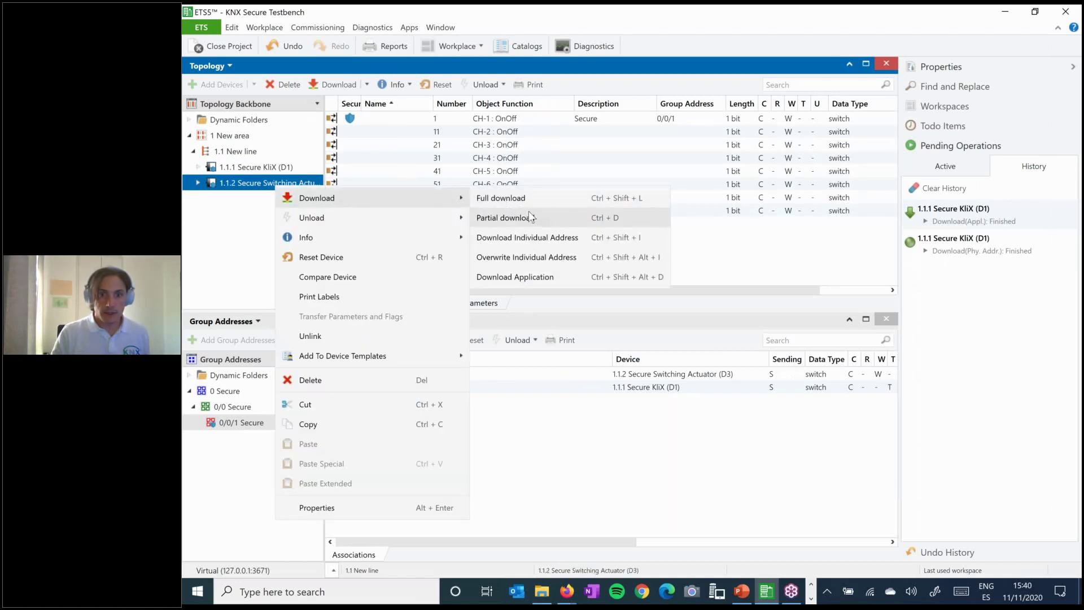
{"action": "left_click", "coordinate": [537, 233]}
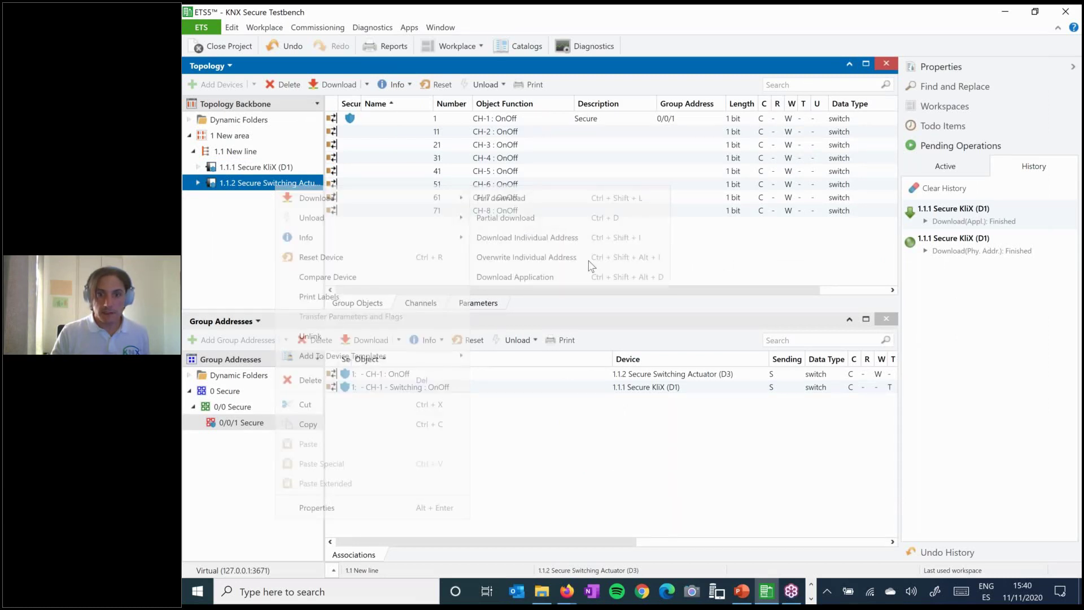
{"action": "key", "text": "alt+Tab"}
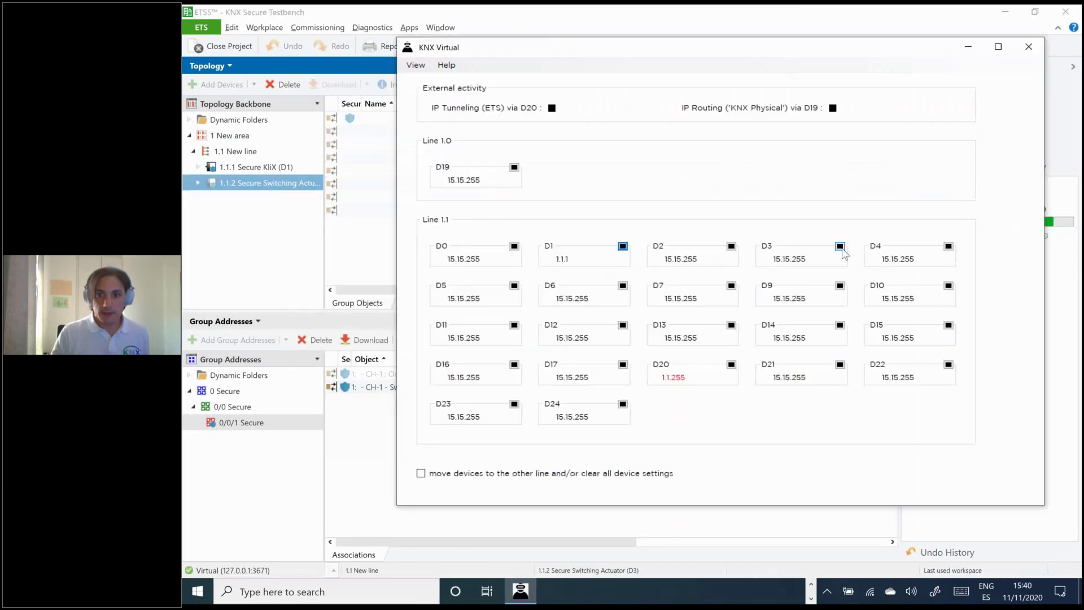
{"action": "left_click", "coordinate": [839, 245]}
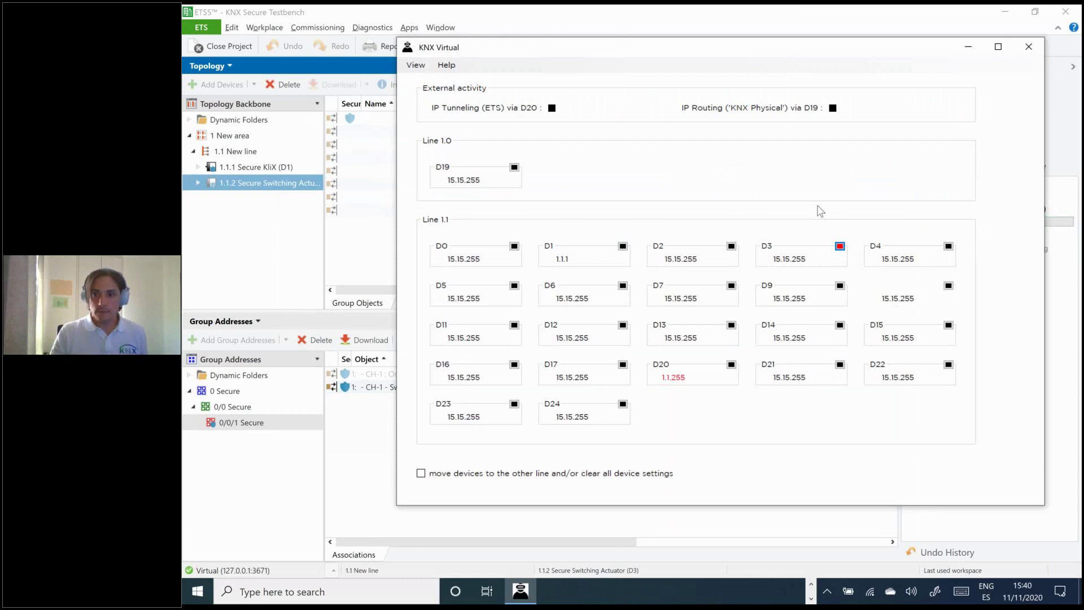
{"action": "key", "text": "alt+Tab"}
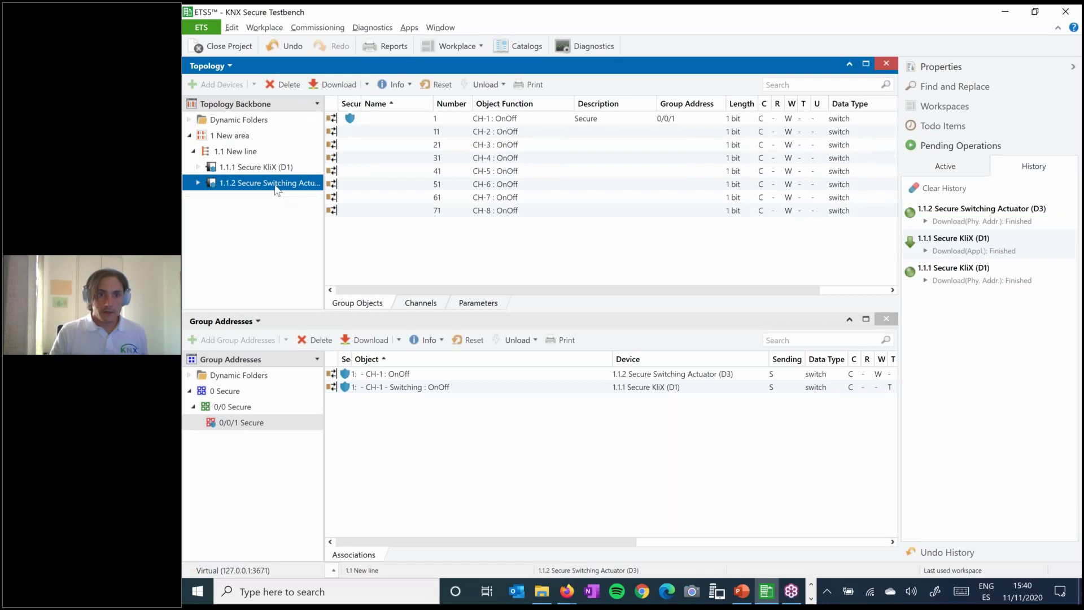
- Download the application to 1.1.2 Secure Switching Actuator, then list line 1.1's devices
{"action": "right_click", "coordinate": [251, 185]}
{"action": "mouse_move", "coordinate": [310, 202]}
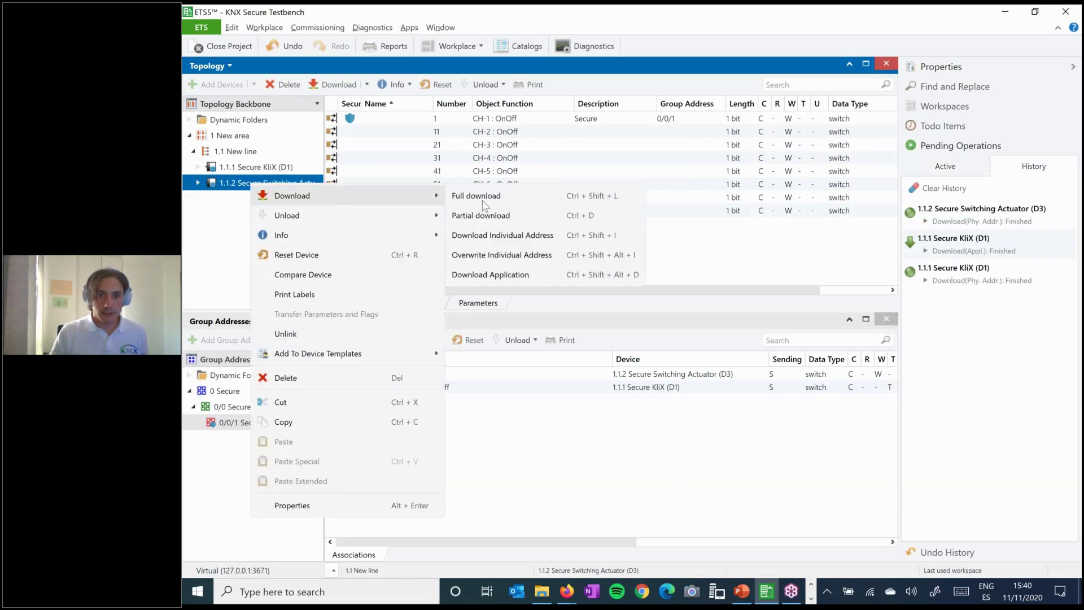
{"action": "left_click", "coordinate": [513, 276]}
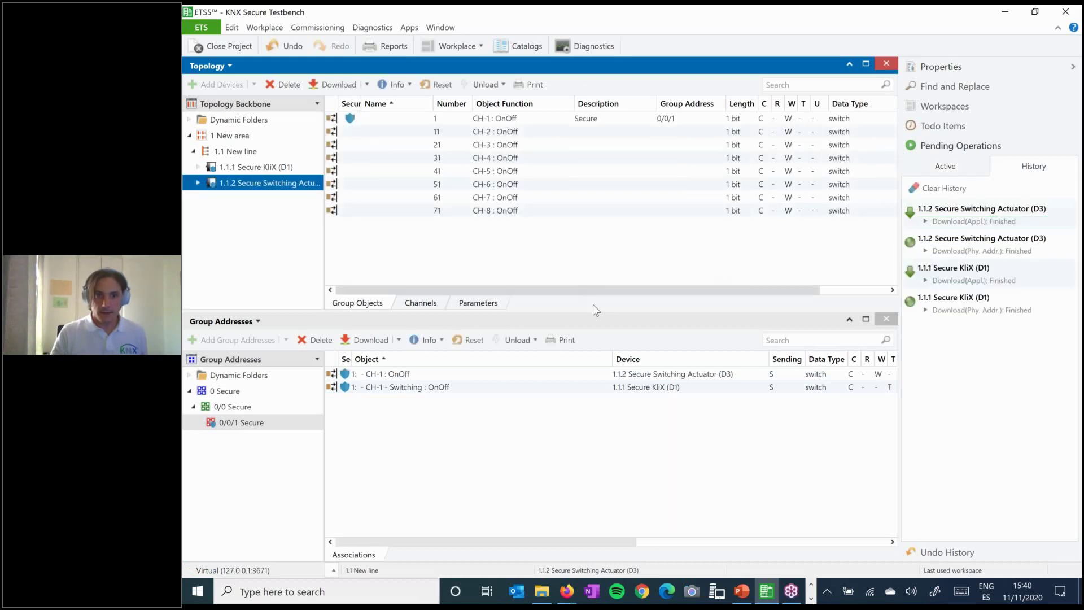
{"action": "left_click", "coordinate": [245, 153]}
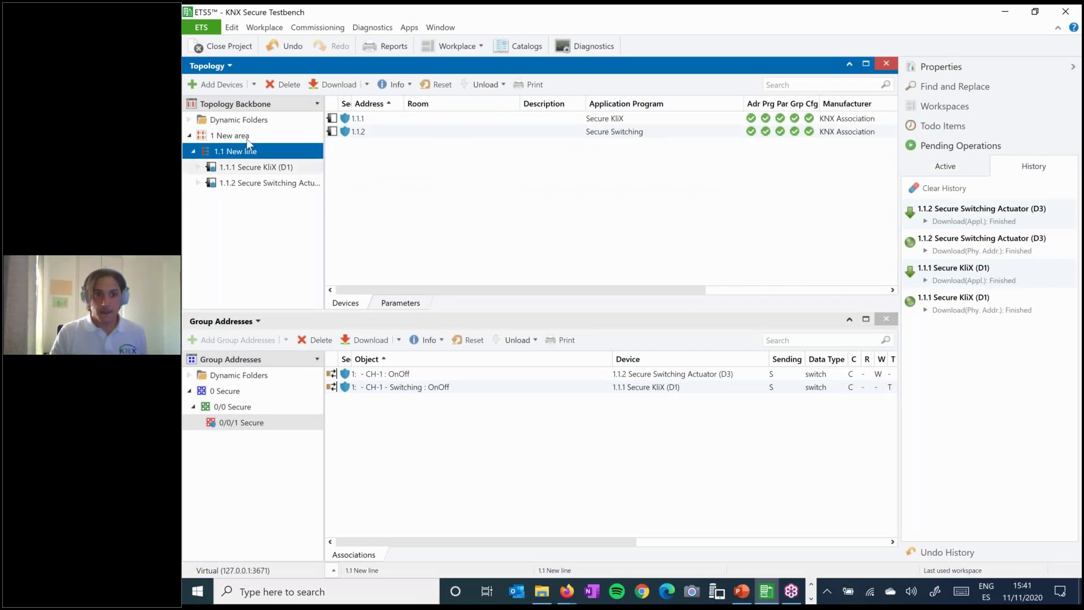
- Switch the lower panel to Diagnostics, start the Group Monitor recording, and return to KNX Virtual
{"action": "left_click", "coordinate": [260, 322]}
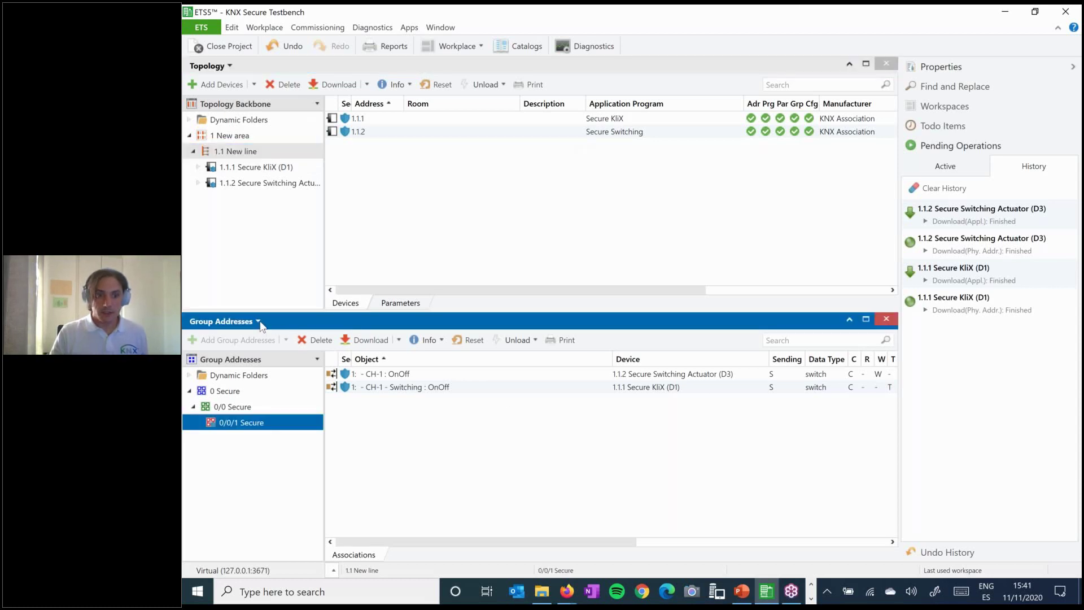
{"action": "left_click", "coordinate": [260, 322]}
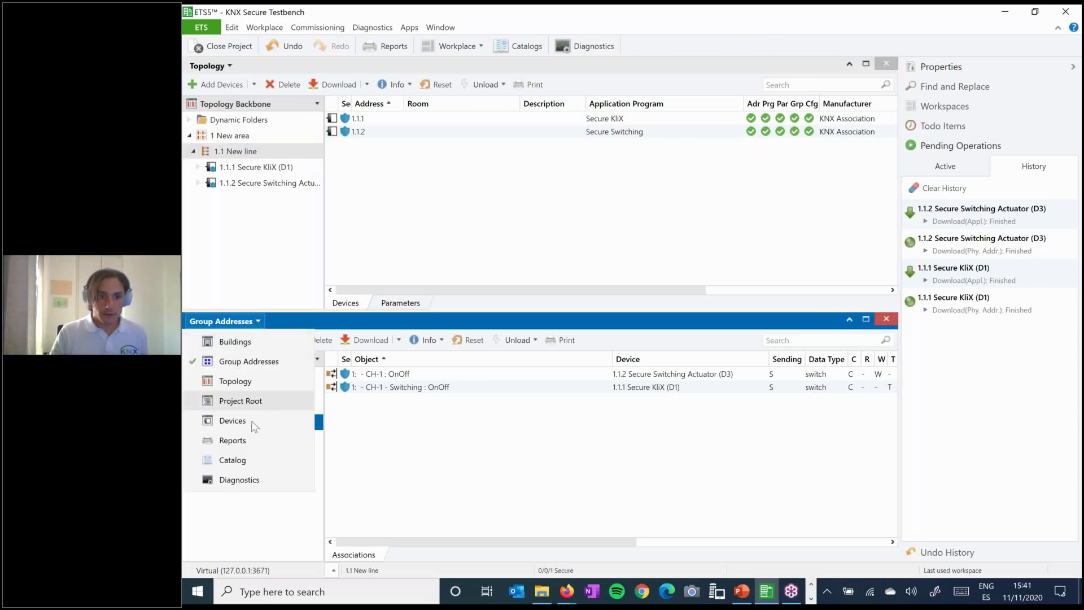
{"action": "key", "text": "Escape"}
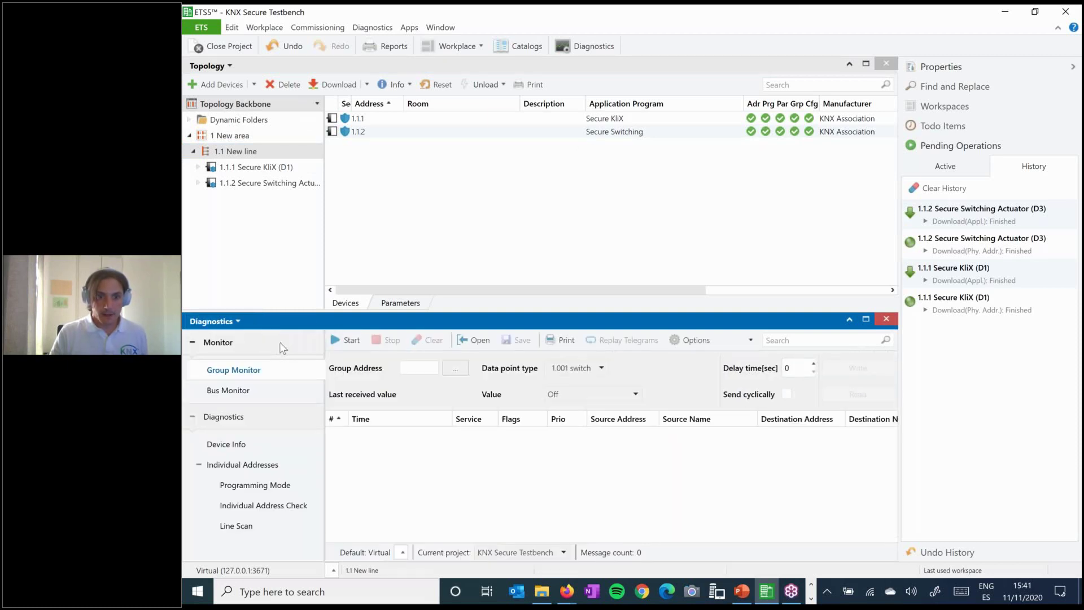
{"action": "left_click", "coordinate": [346, 339]}
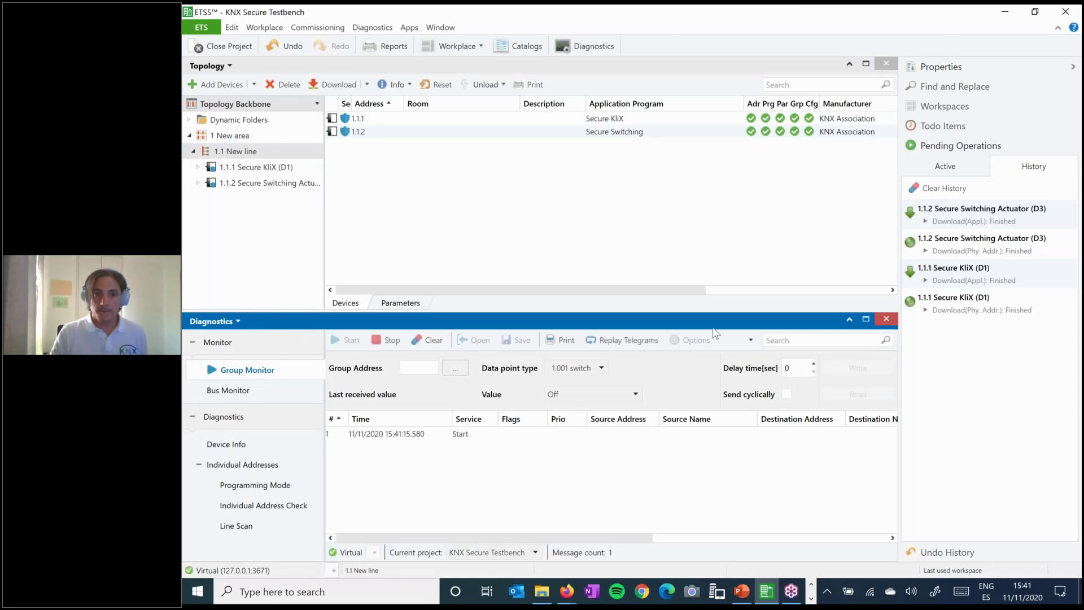
{"action": "key", "text": "alt+Tab"}
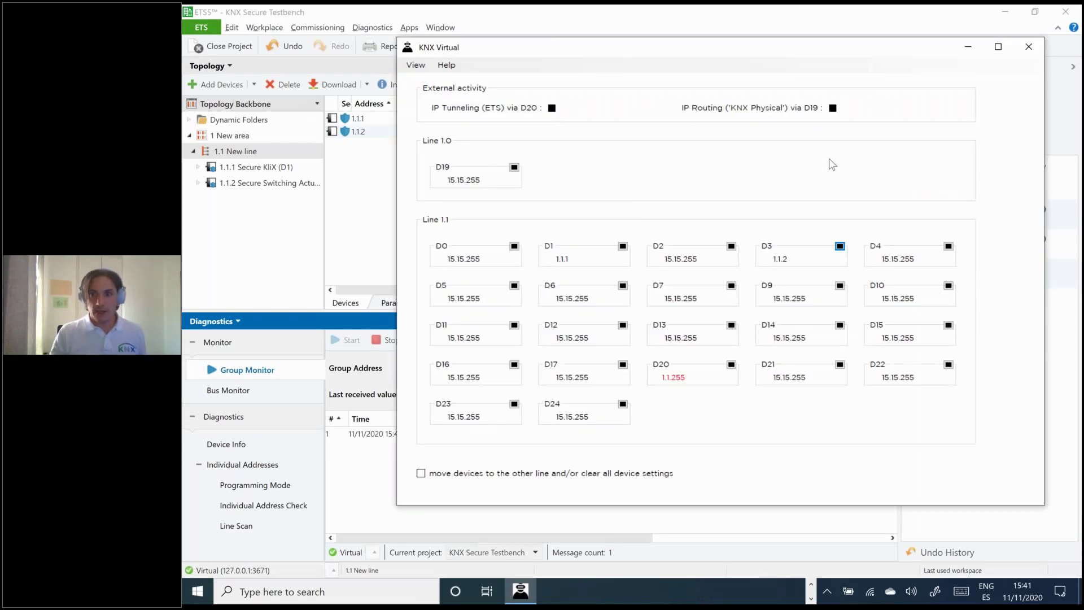
- Show KNX Virtual's Data Security view and try switching D3 channel 1 on from D1
{"action": "left_click", "coordinate": [416, 66]}
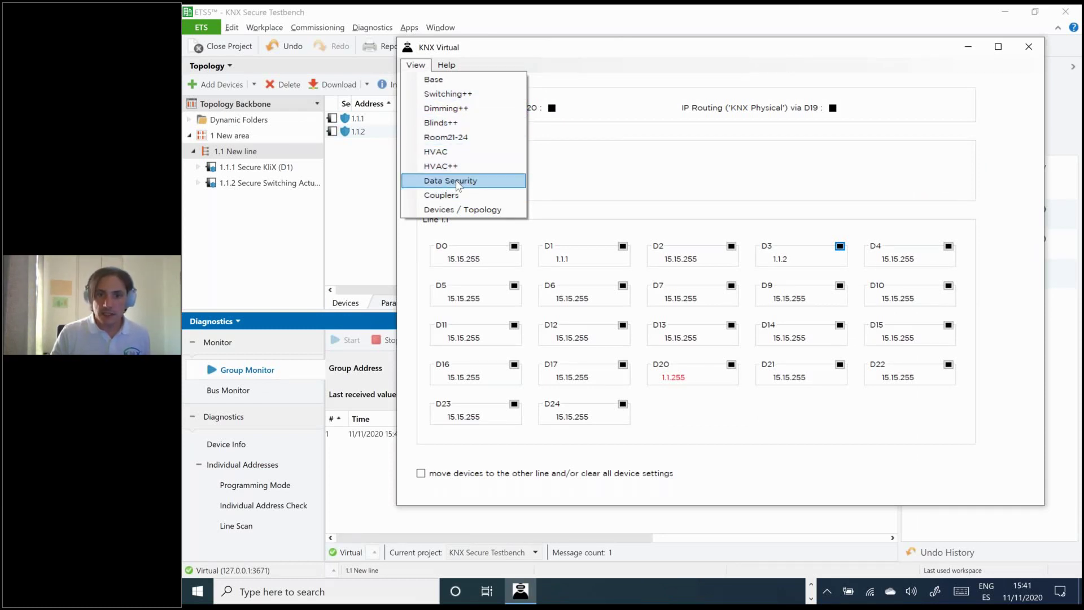
{"action": "left_click", "coordinate": [457, 182]}
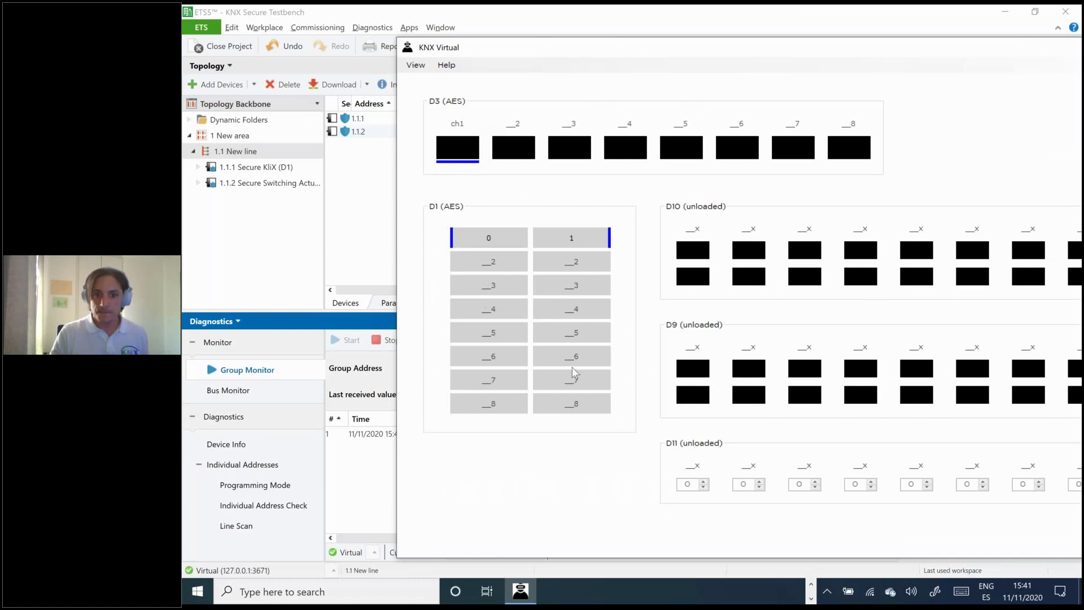
{"action": "left_click", "coordinate": [539, 243]}
{"action": "left_click", "coordinate": [538, 243]}
{"action": "left_click", "coordinate": [557, 244]}
{"action": "left_click", "coordinate": [541, 243]}
- Toggle D3 channel 1 on and off twice with D1's buttons, ending off
{"action": "left_click", "coordinate": [573, 242]}
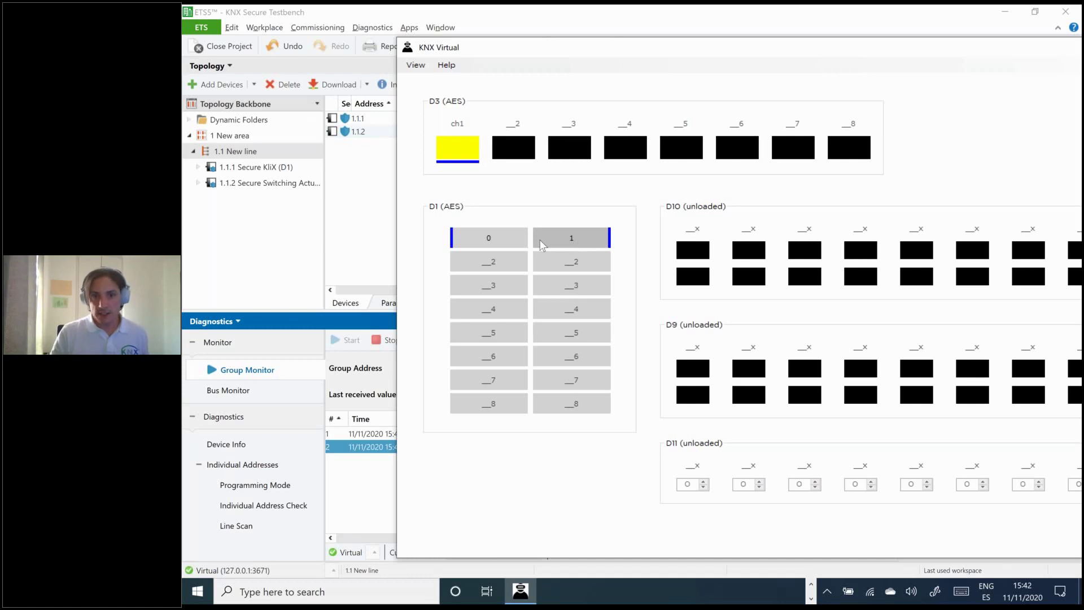
{"action": "left_click", "coordinate": [490, 240]}
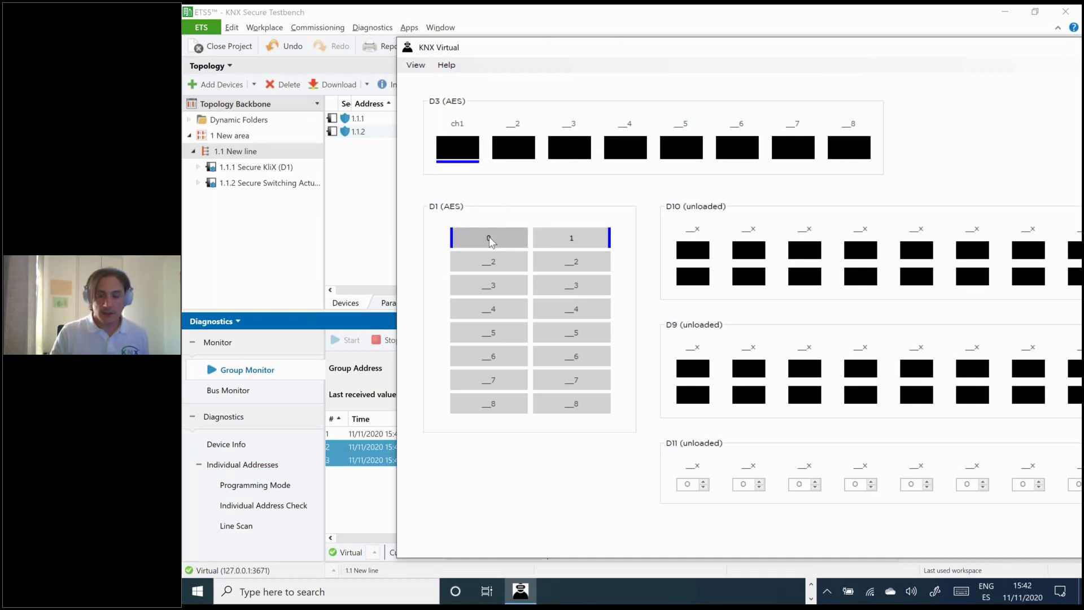
{"action": "left_click", "coordinate": [569, 240]}
{"action": "left_click", "coordinate": [487, 236]}
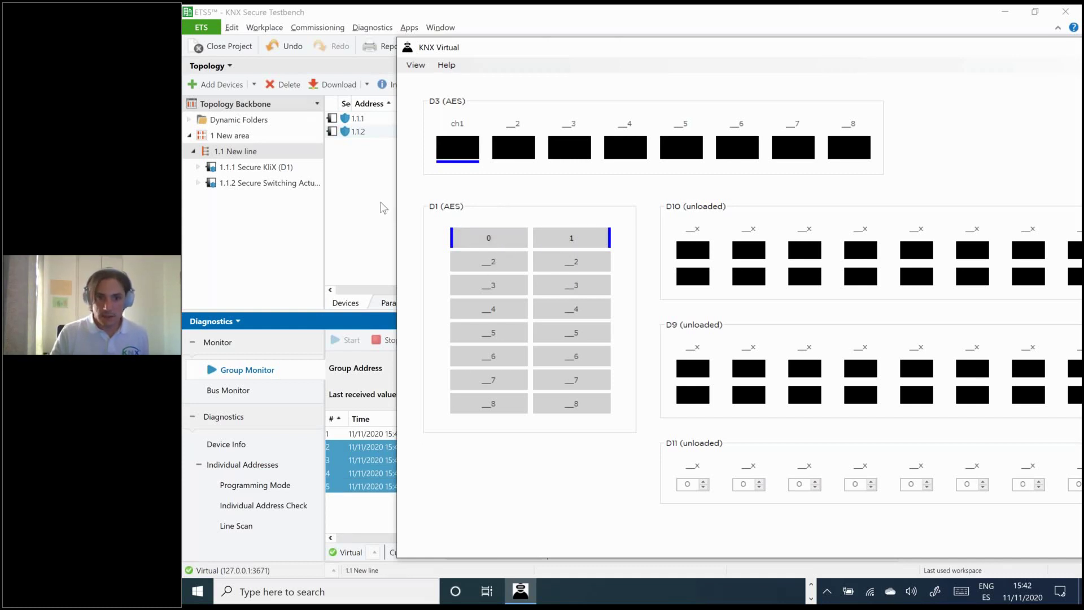
- Return to ETS5 to view the four Secure telegrams from 1.1.1 Secure KliX to 0/0/1
{"action": "key", "text": "alt+Tab"}
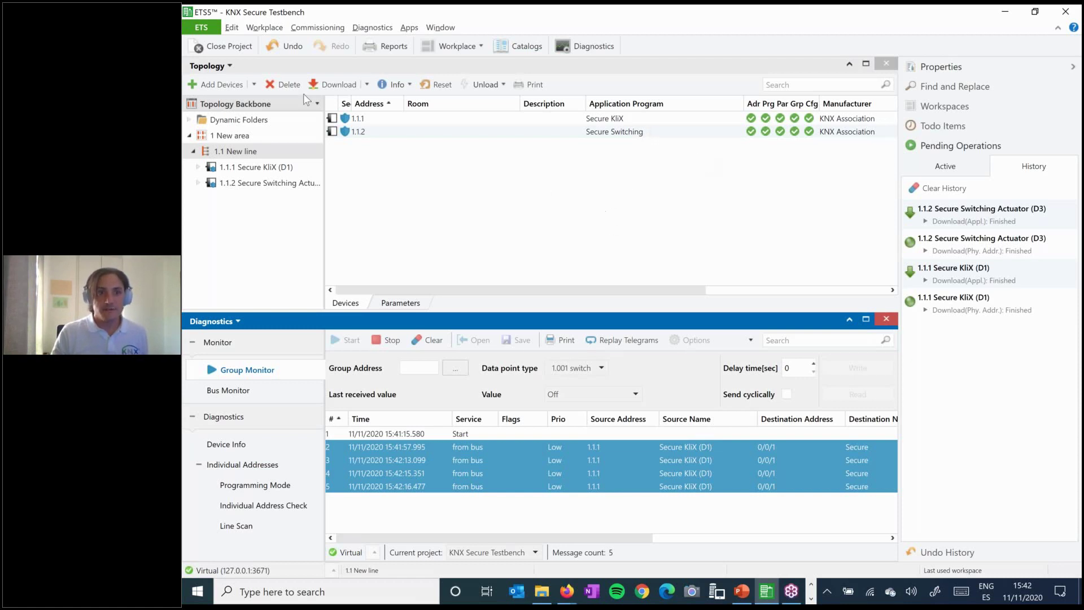
- Show the KNX Secure Testbench Security tab listing certificates for 1.1.1 and 1.1.2 from the ETS Overview
{"action": "left_click", "coordinate": [205, 29]}
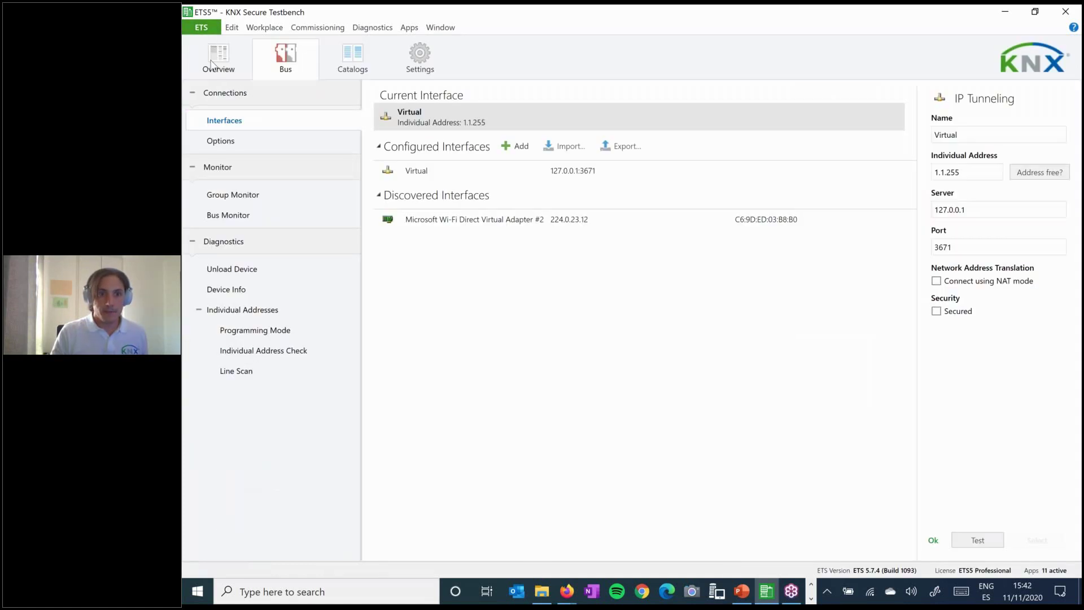
{"action": "left_click", "coordinate": [212, 65]}
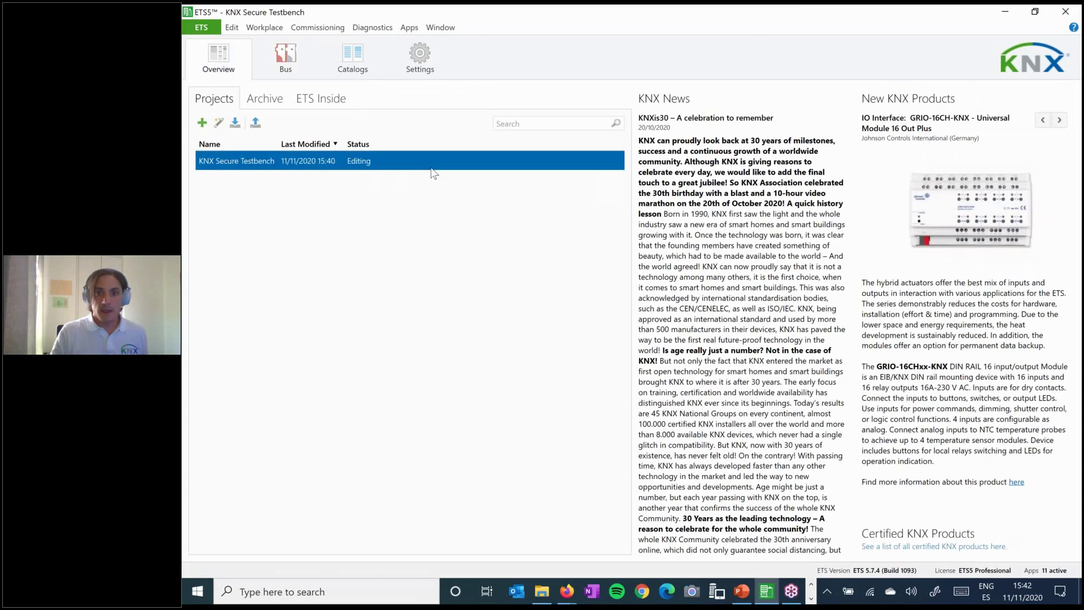
{"action": "left_click", "coordinate": [431, 164]}
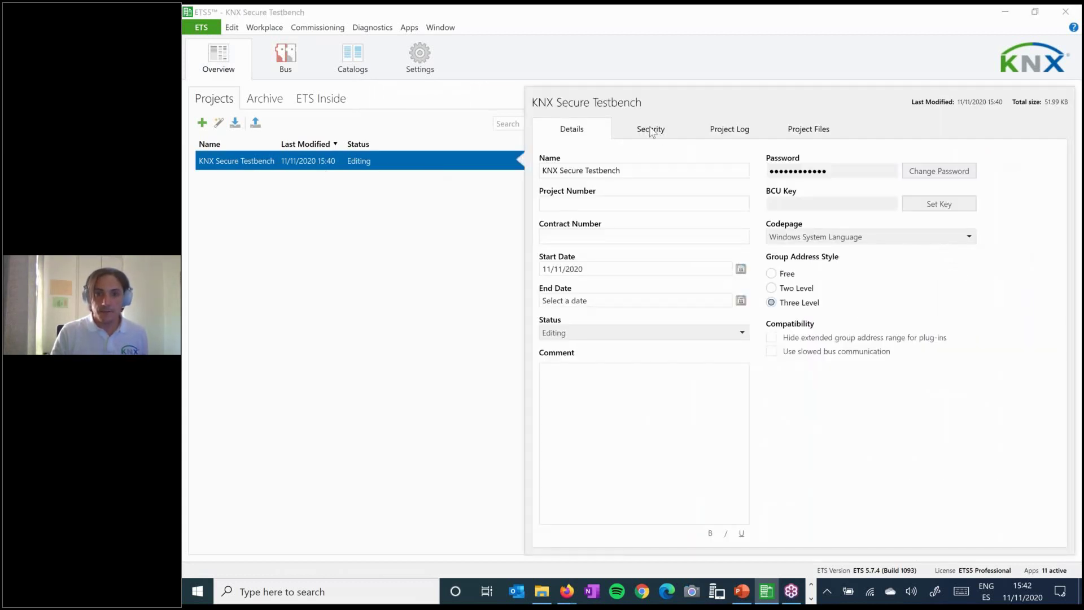
{"action": "left_click", "coordinate": [651, 130]}
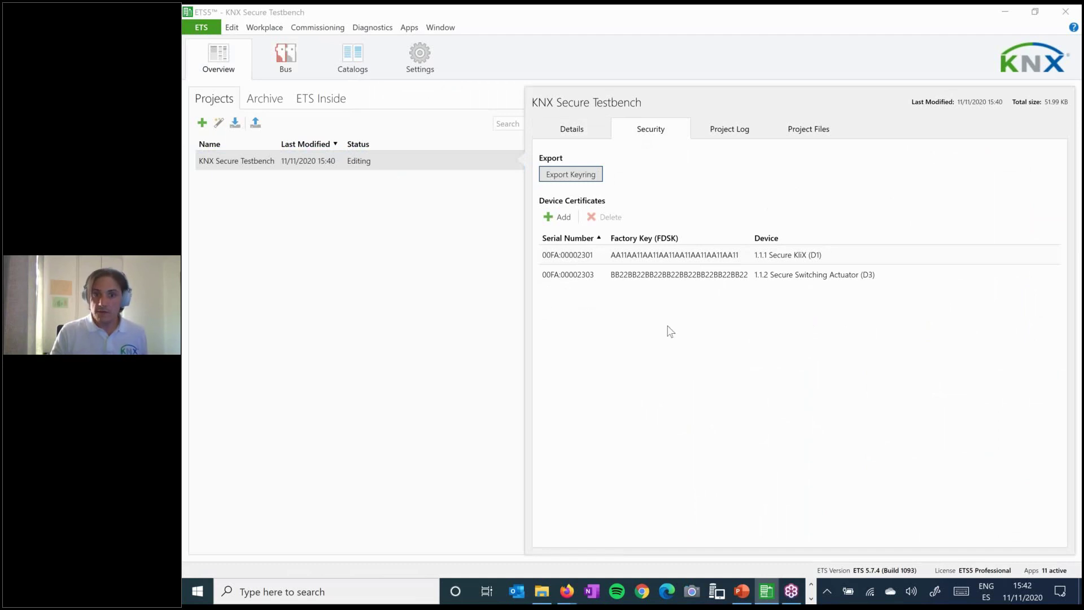